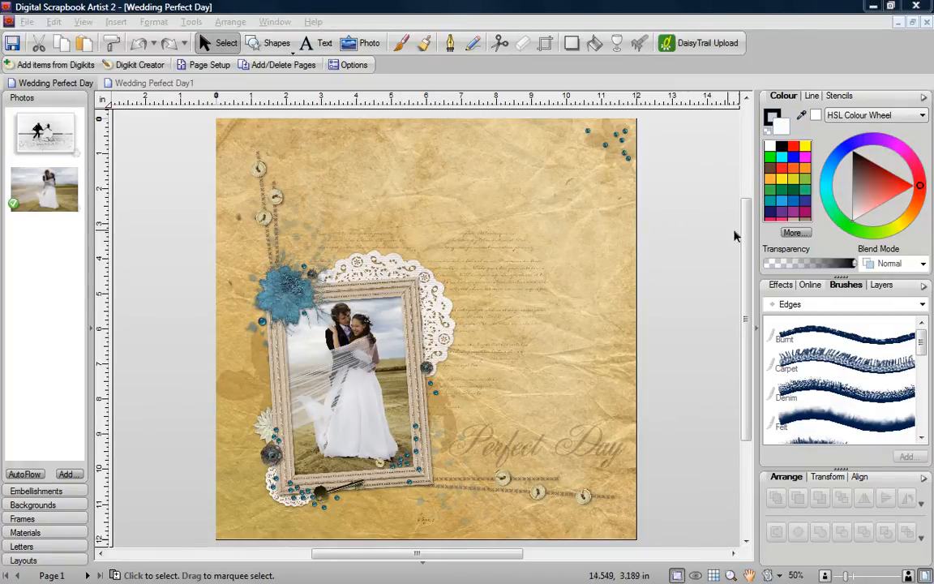
- Clear all colours from the document palette in the Colour Palette Designer
click(794, 233)
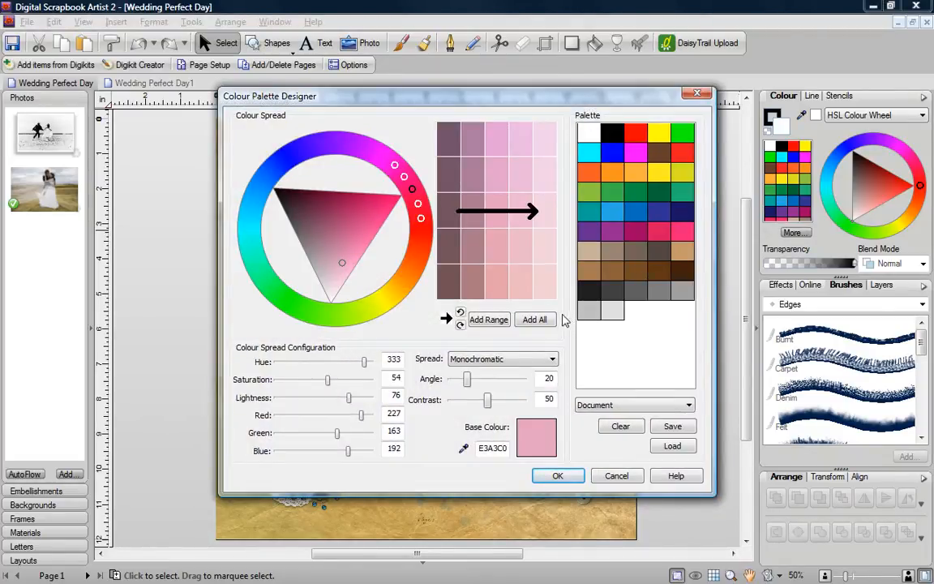
click(612, 428)
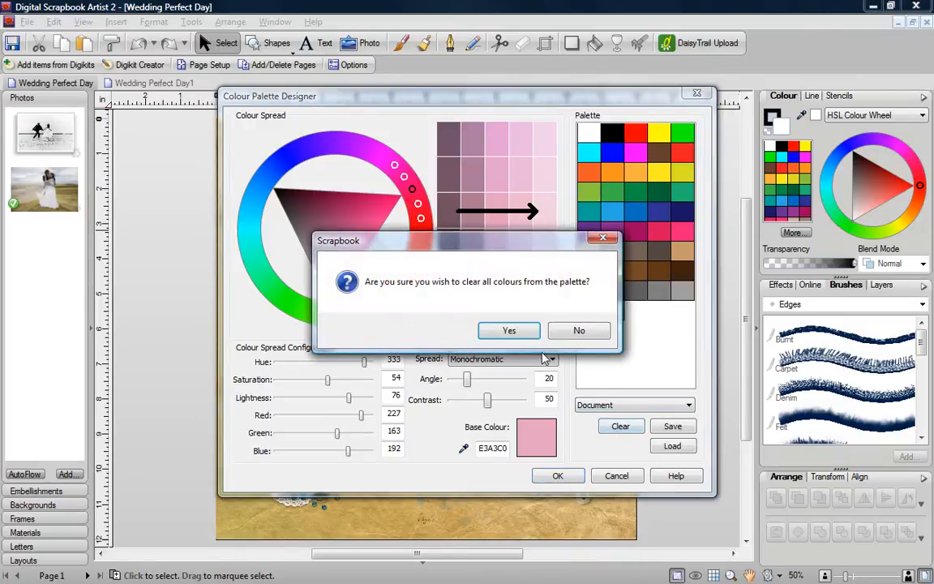
click(508, 331)
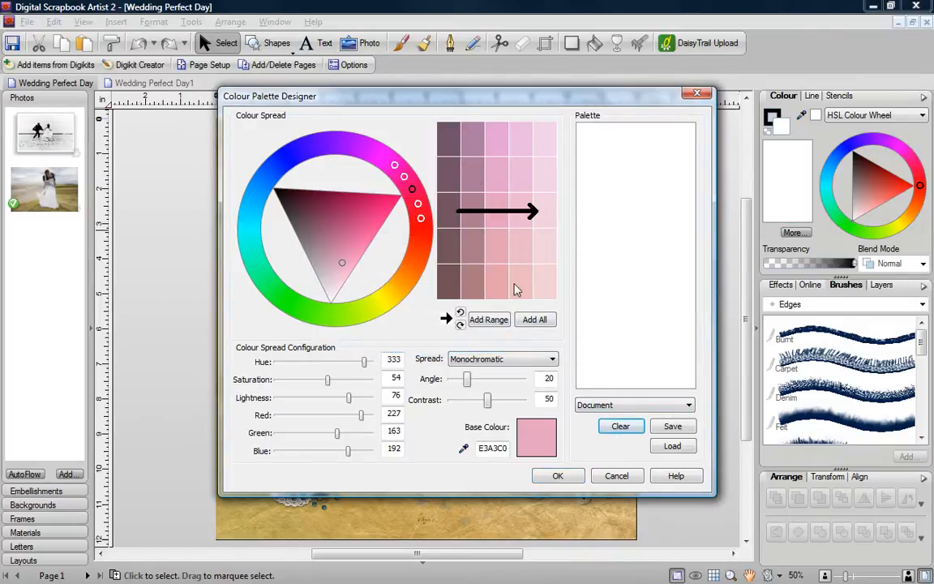
- Sample the blue flower on the page as the base colour of the colour spread
drag(445, 104, 619, 122)
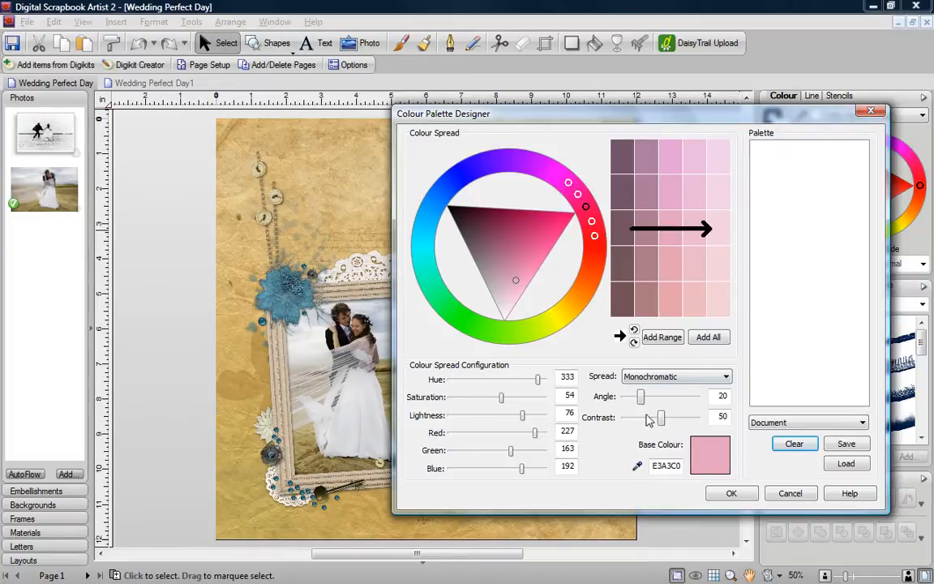
drag(637, 467, 284, 294)
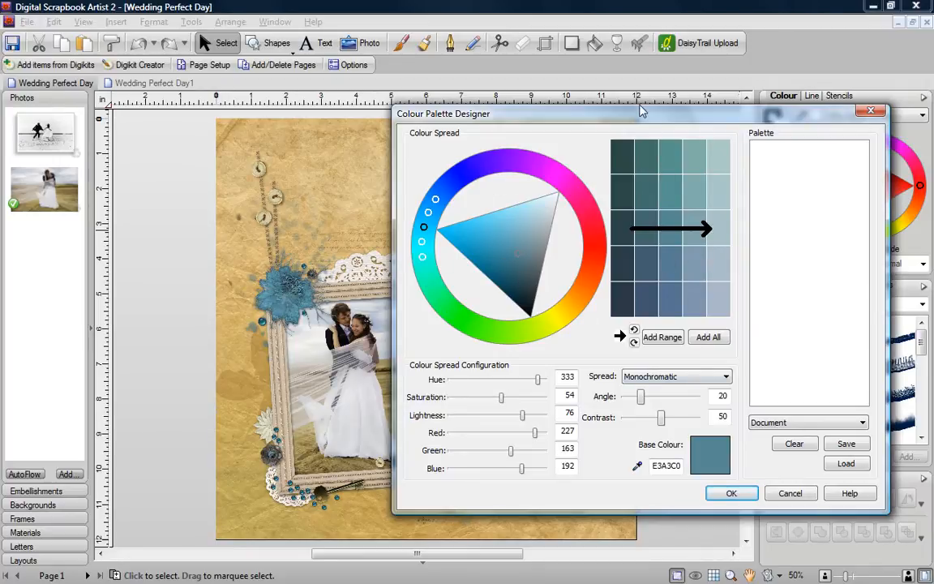
drag(622, 119, 484, 122)
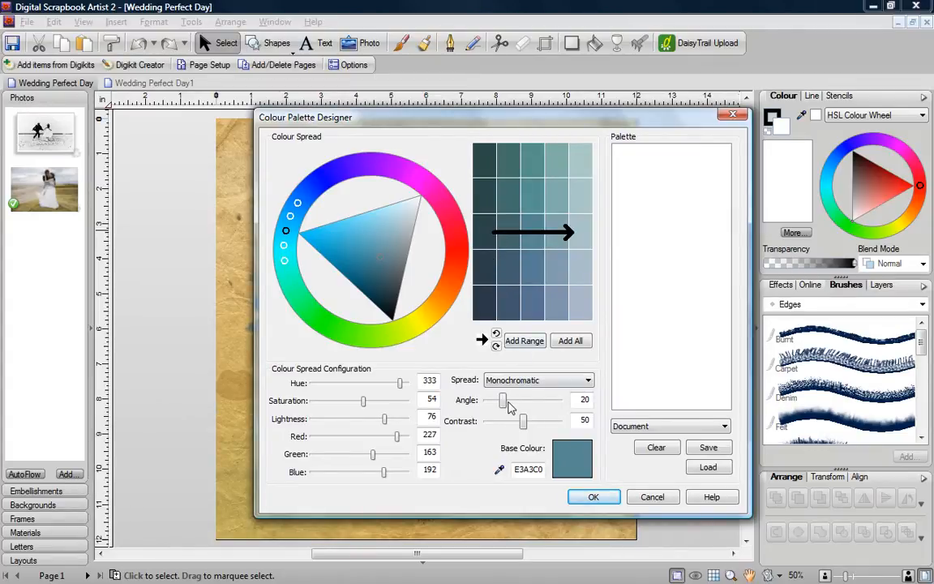
- Set the colour spread to Analogous with an angle of 26 and add all its colours to the document palette
mouse_move(504, 404)
mouse_down()
mouse_move(549, 405)
mouse_move(511, 407)
mouse_up()
click(523, 380)
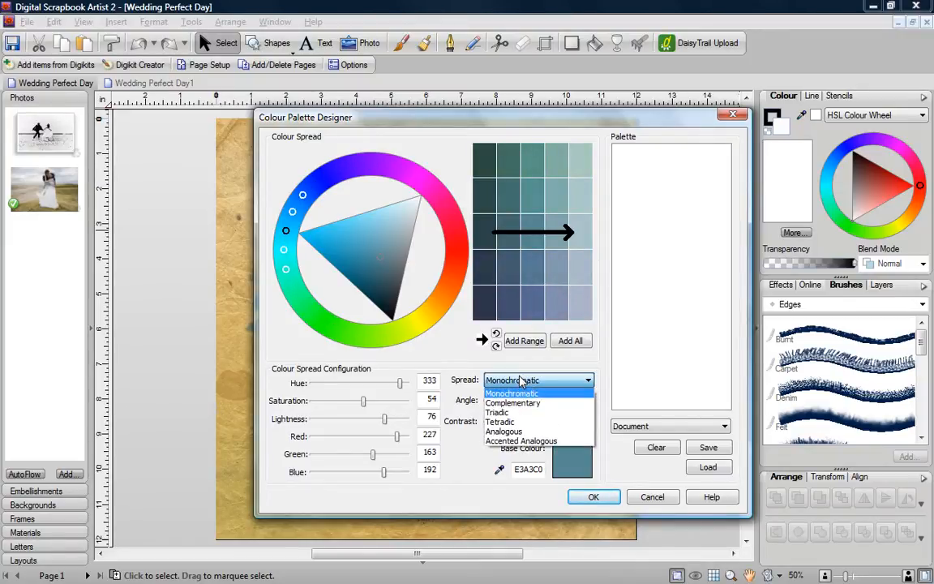
click(503, 431)
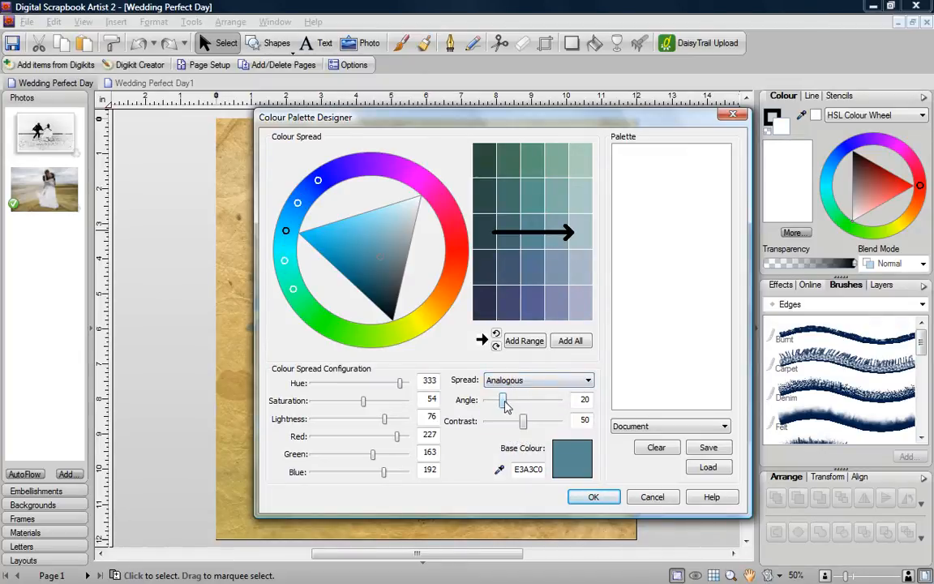
mouse_move(504, 401)
mouse_down()
mouse_move(521, 400)
mouse_move(510, 405)
mouse_up()
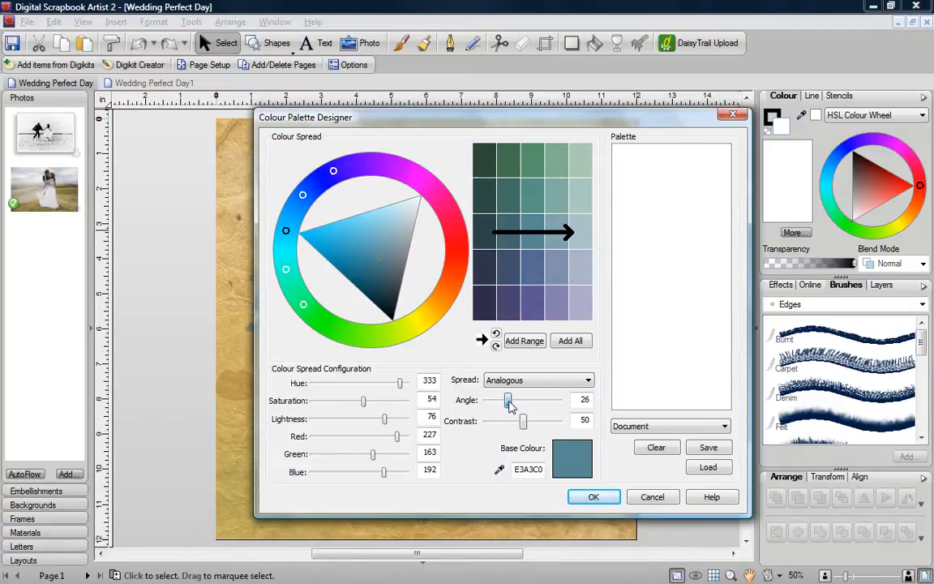
click(571, 344)
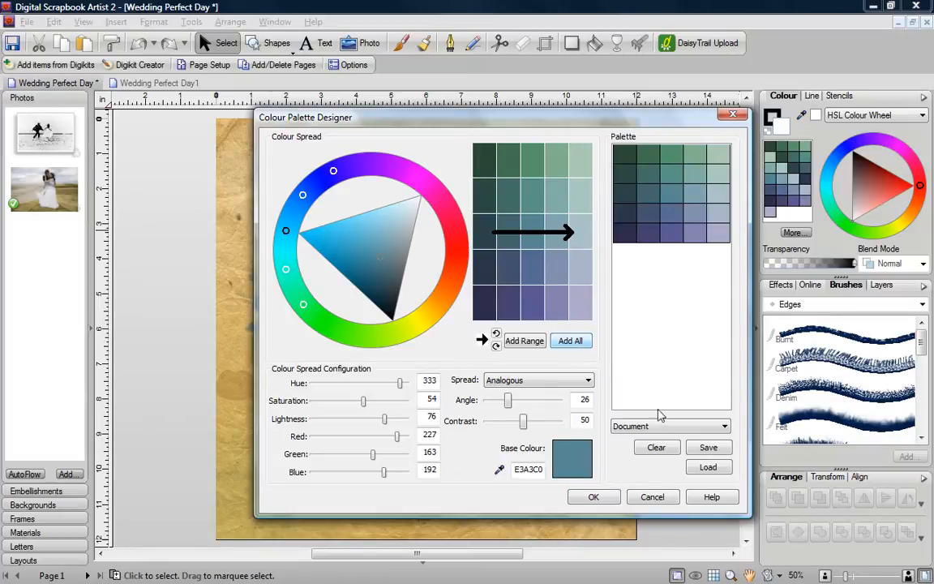
click(594, 497)
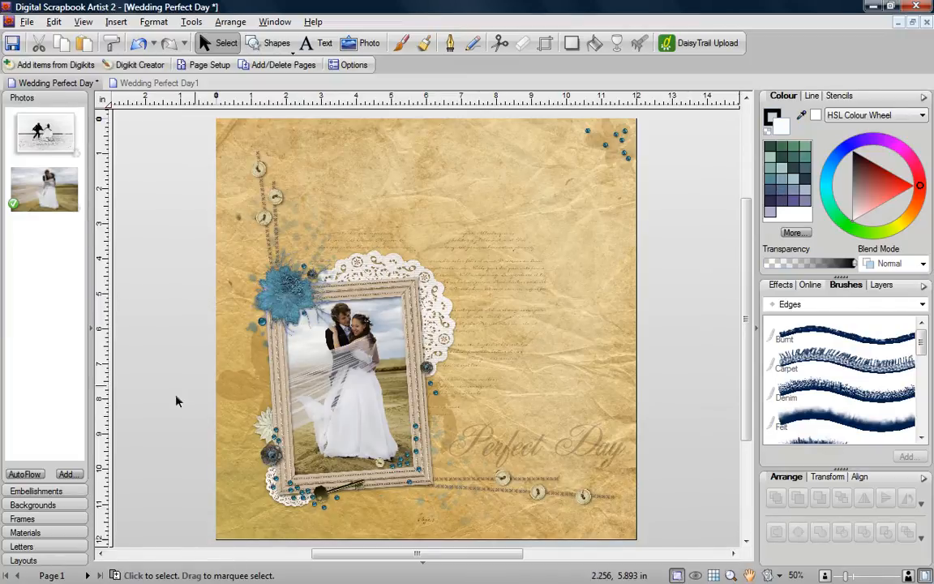
- Replace the page background with the light blue textured background
click(40, 505)
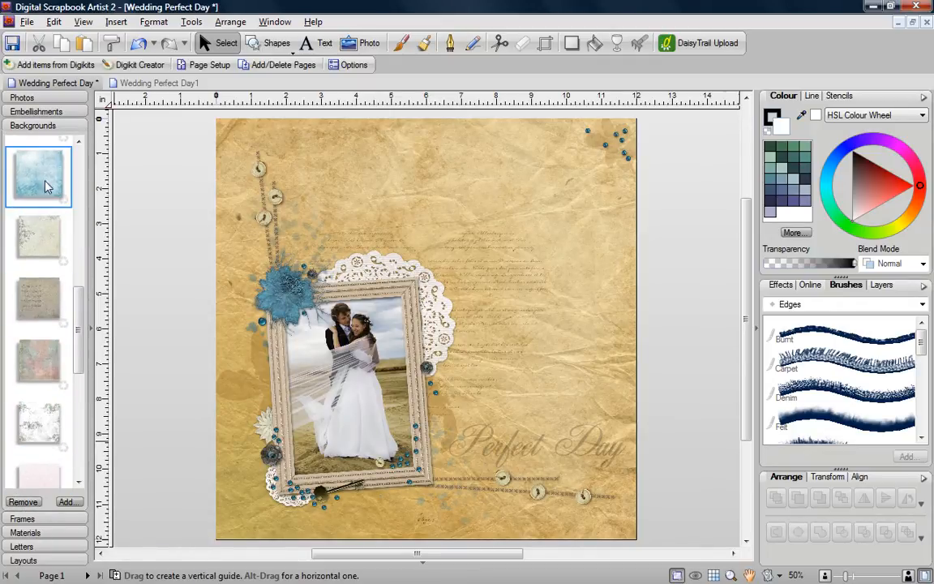
drag(44, 187, 408, 183)
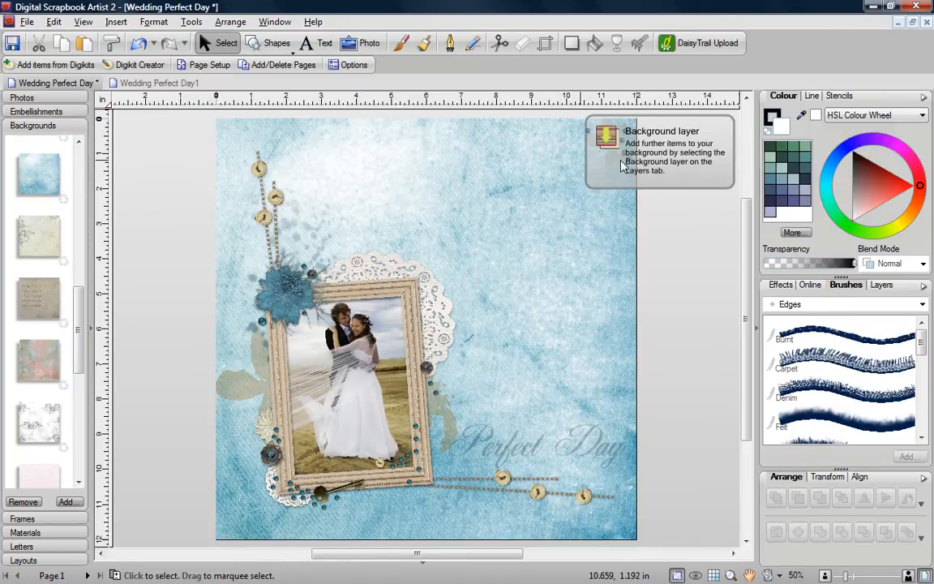
- Place the spread-winged dove stencil from the Birds category on the page, to the right of the wedding photo
click(838, 97)
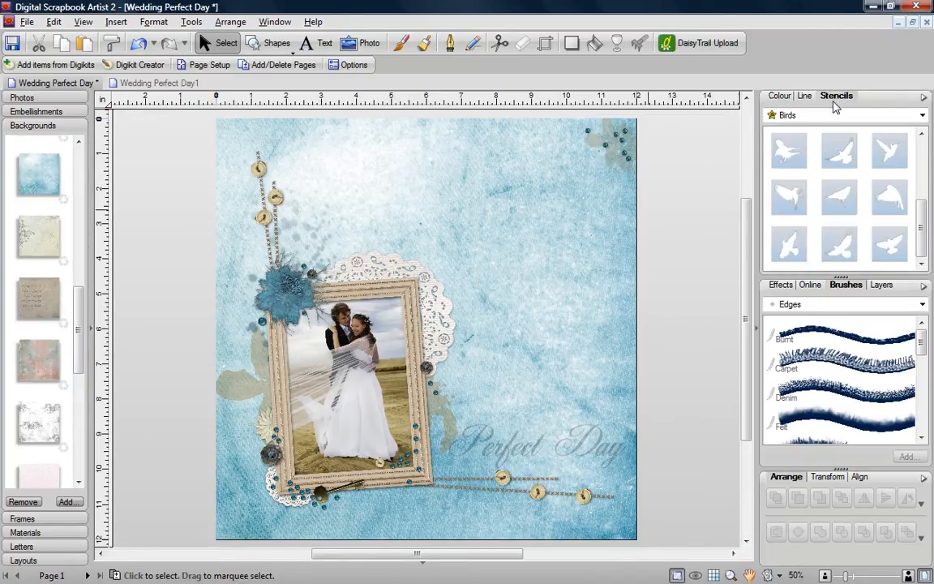
click(824, 118)
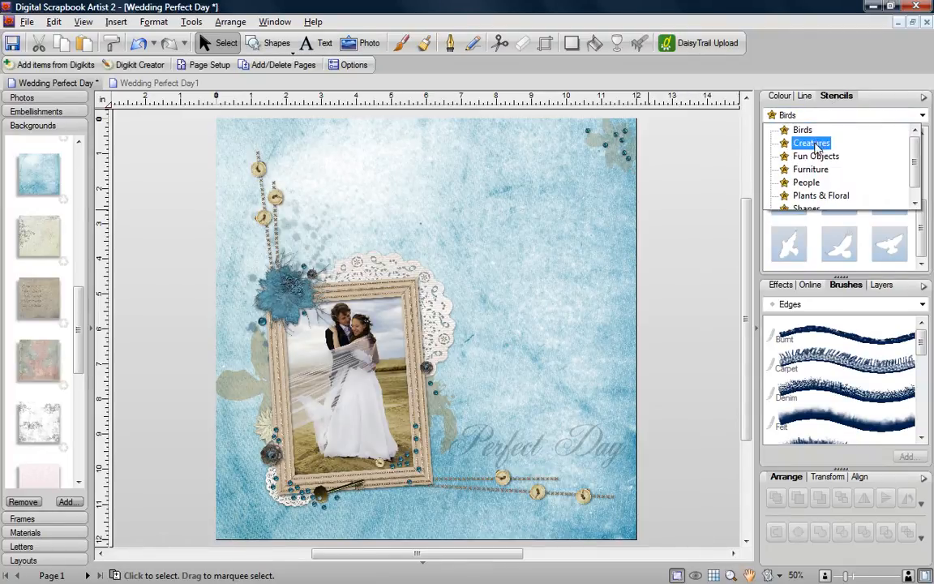
click(815, 196)
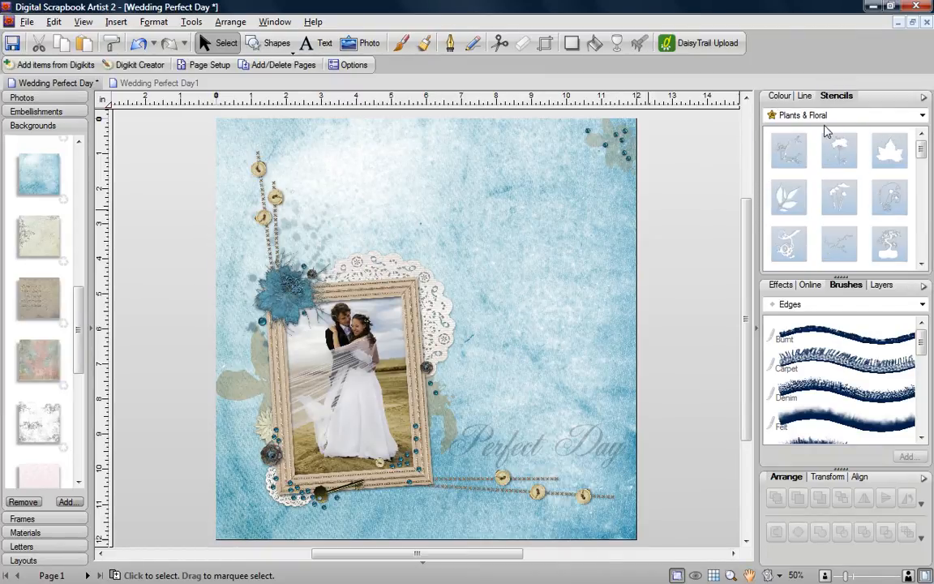
click(848, 119)
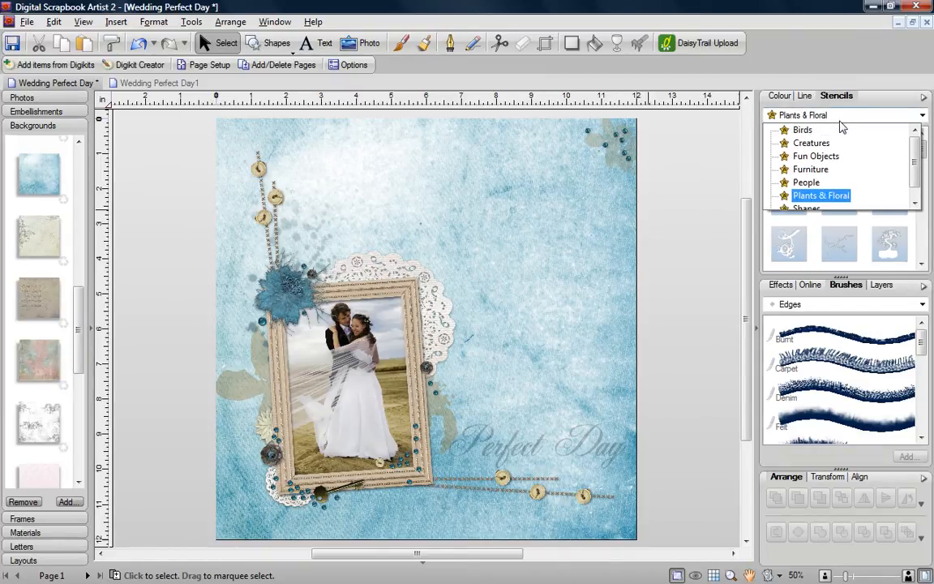
click(930, 160)
drag(921, 146, 504, 283)
drag(452, 227, 472, 258)
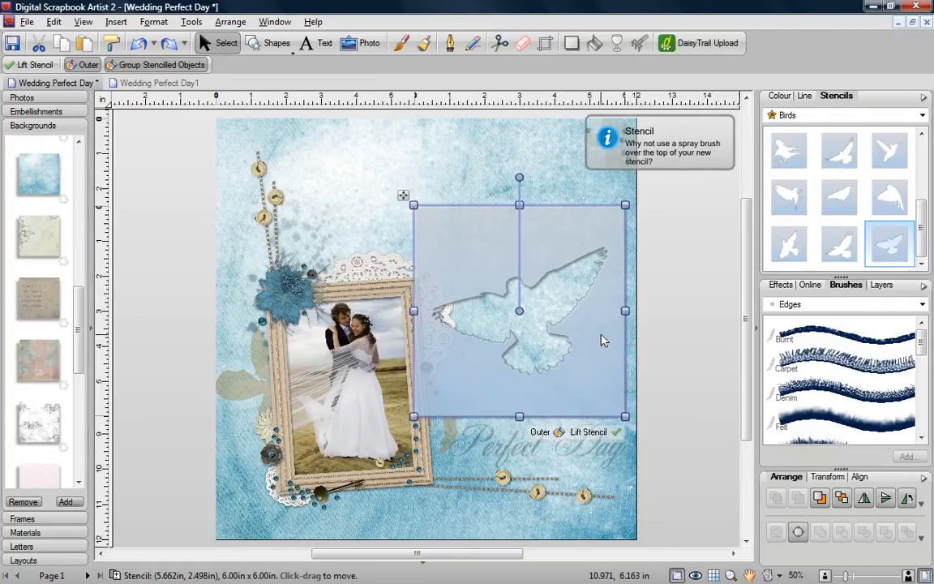
- Choose the Grunge 04 brush from the Grunge category for the Paintbrush tool
click(399, 44)
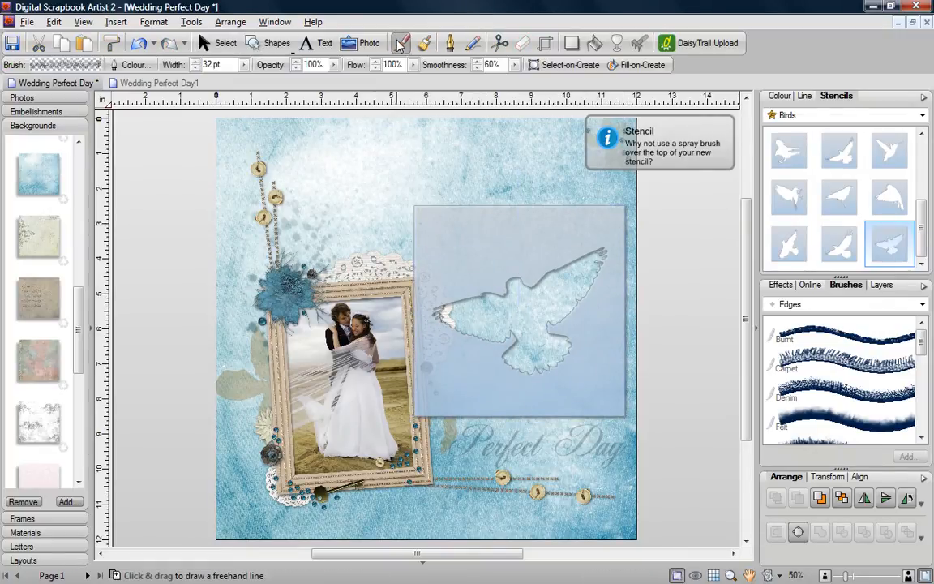
click(845, 306)
click(821, 411)
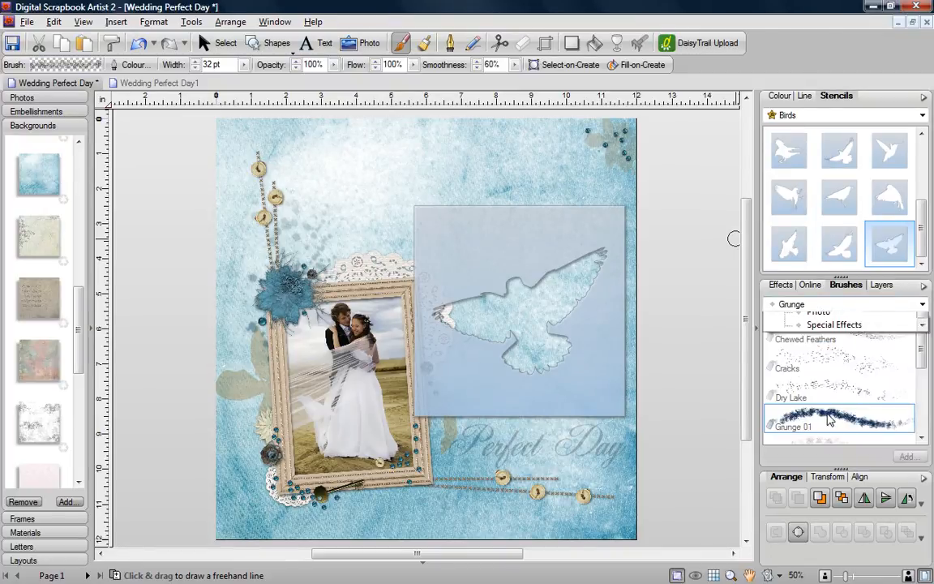
scroll(923, 359, down, 1)
mouse_move(923, 359)
mouse_down()
mouse_move(925, 399)
mouse_move(923, 390)
mouse_up()
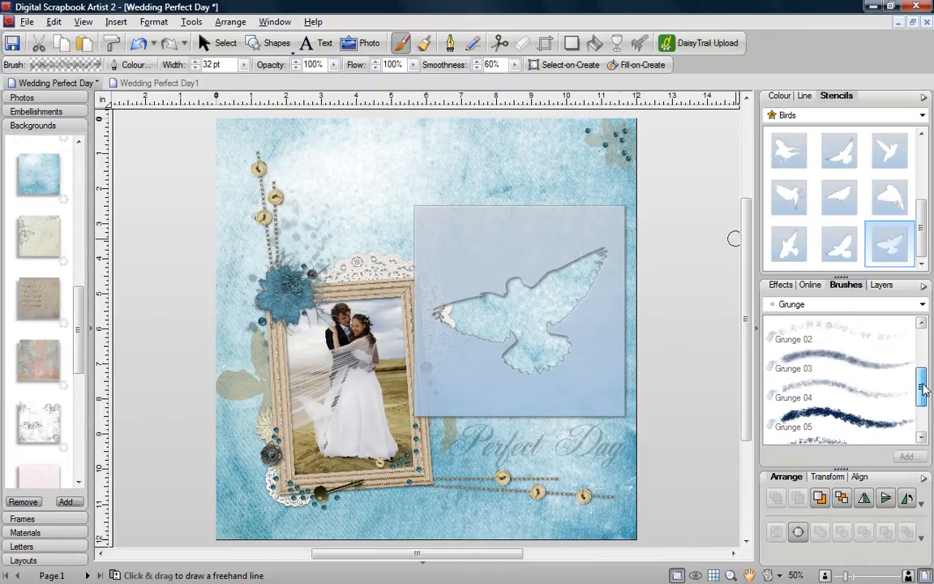
click(869, 399)
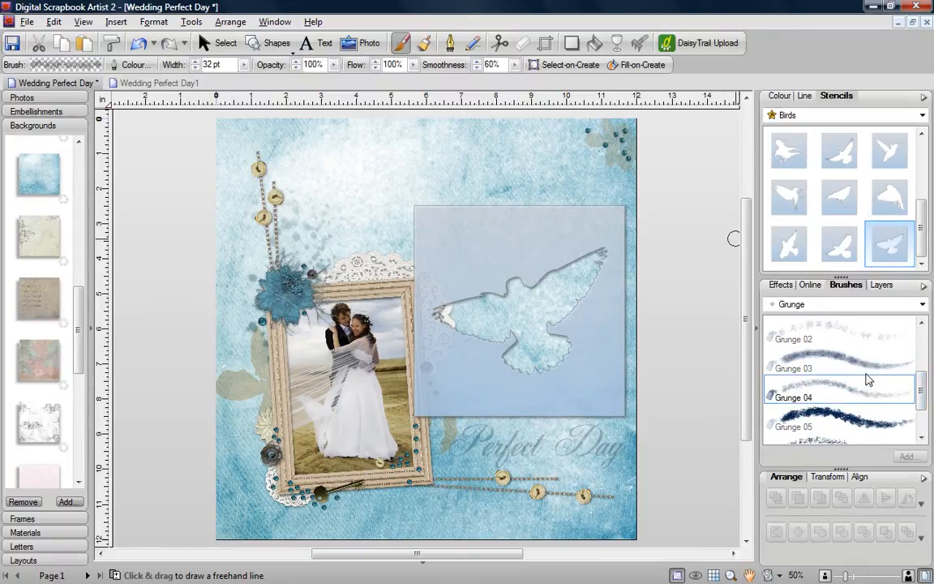
- Set the brush width to 96 pt and paint over the whole cut-out of the dove stencil in black
click(780, 95)
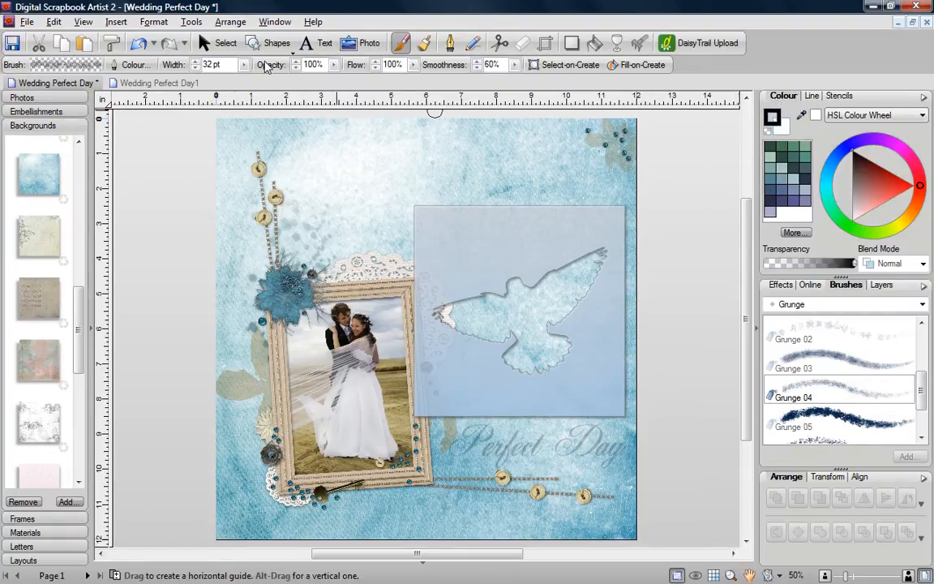
mouse_move(243, 71)
mouse_down()
mouse_move(257, 85)
mouse_move(281, 84)
mouse_up()
mouse_move(598, 273)
mouse_down()
mouse_move(598, 284)
mouse_move(519, 264)
mouse_move(495, 304)
mouse_move(458, 280)
mouse_move(471, 354)
mouse_move(395, 281)
mouse_move(486, 325)
mouse_move(519, 310)
mouse_move(559, 341)
mouse_move(434, 231)
mouse_up()
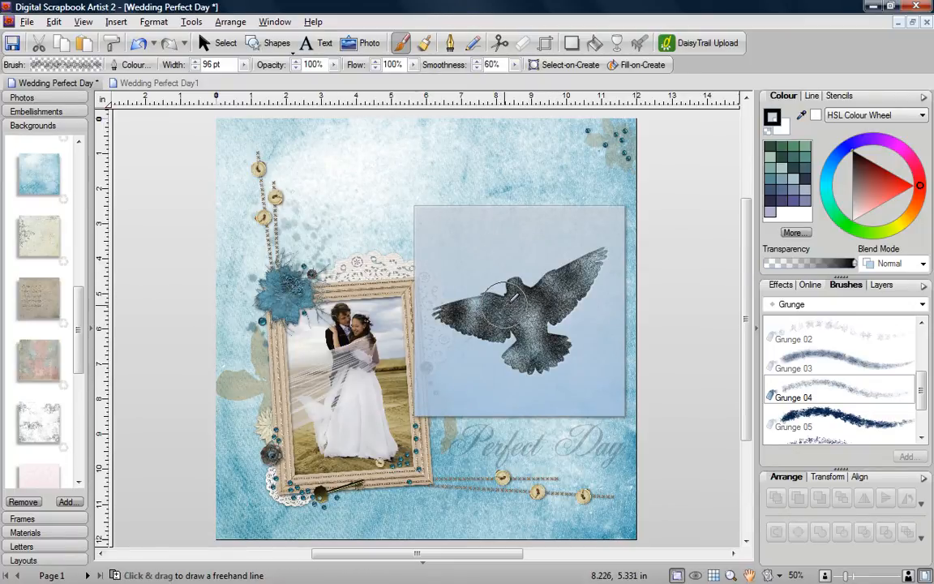
key(Escape)
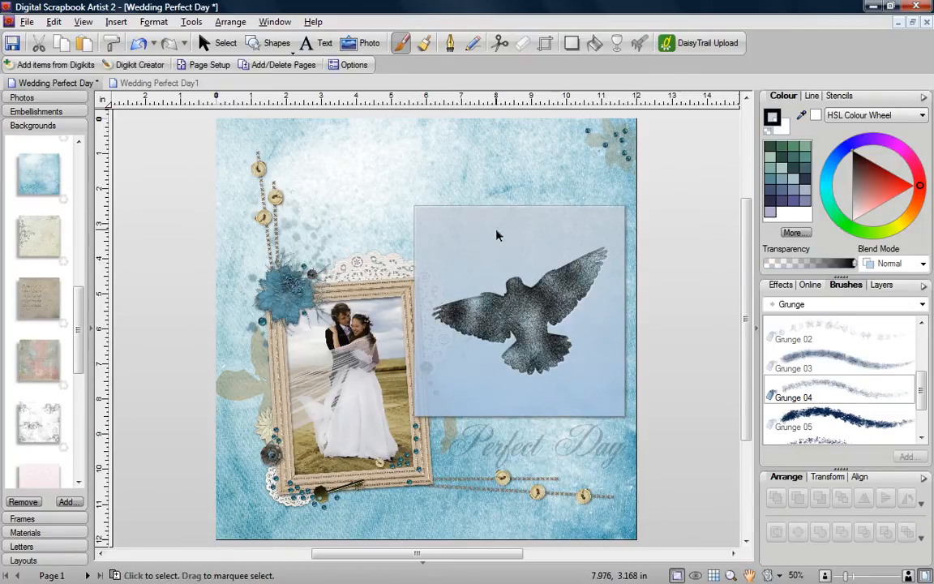
- Move the dove stencil below the painted dove, shrink it to about 3.59 in square and rotate it clockwise so the wings are level
click(496, 237)
mouse_move(478, 245)
mouse_down()
mouse_move(421, 199)
mouse_move(449, 362)
mouse_up()
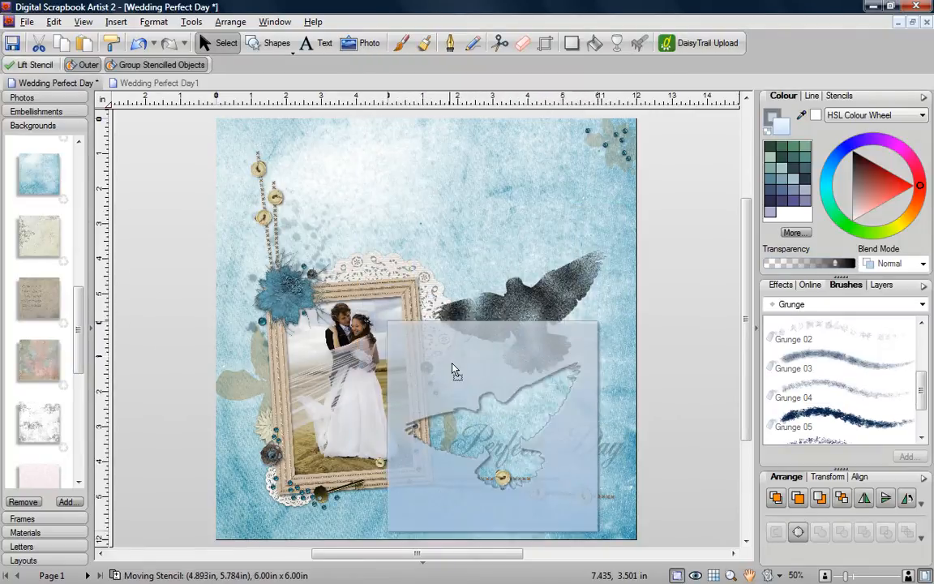
drag(600, 328, 522, 406)
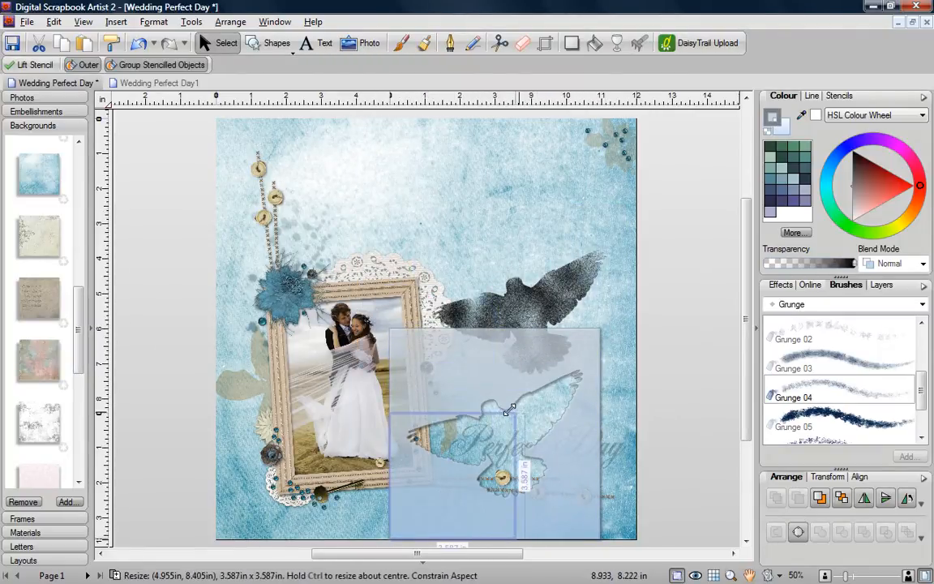
drag(455, 382, 476, 387)
drag(492, 451, 547, 415)
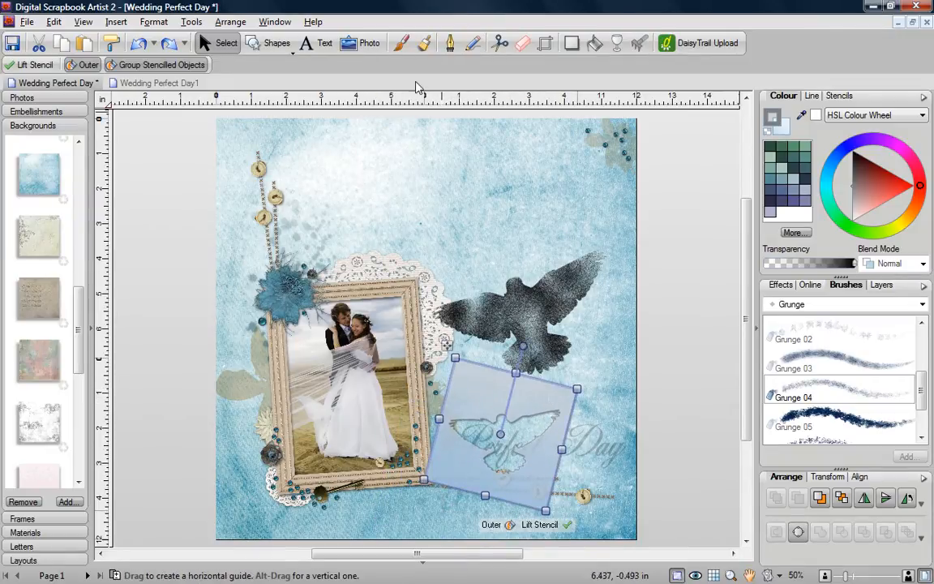
- Paint a second, smaller dove through the stencil over the Perfect Day text
click(400, 43)
mouse_move(454, 420)
mouse_down()
mouse_move(484, 445)
mouse_move(518, 430)
mouse_move(547, 445)
mouse_move(476, 439)
mouse_move(534, 461)
mouse_up()
key(Escape)
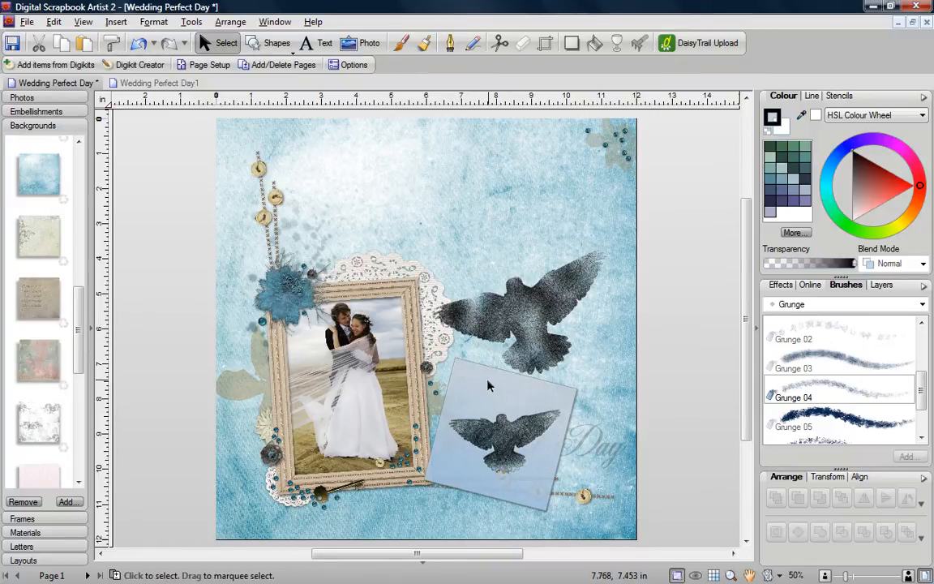
- Move the stencil to the page's right edge below the large dove, shrink it to about 3.13 in square and rotate it to about 24°
mouse_move(476, 391)
mouse_down()
mouse_move(513, 357)
mouse_move(588, 323)
mouse_up()
drag(635, 279, 636, 304)
drag(625, 331, 612, 351)
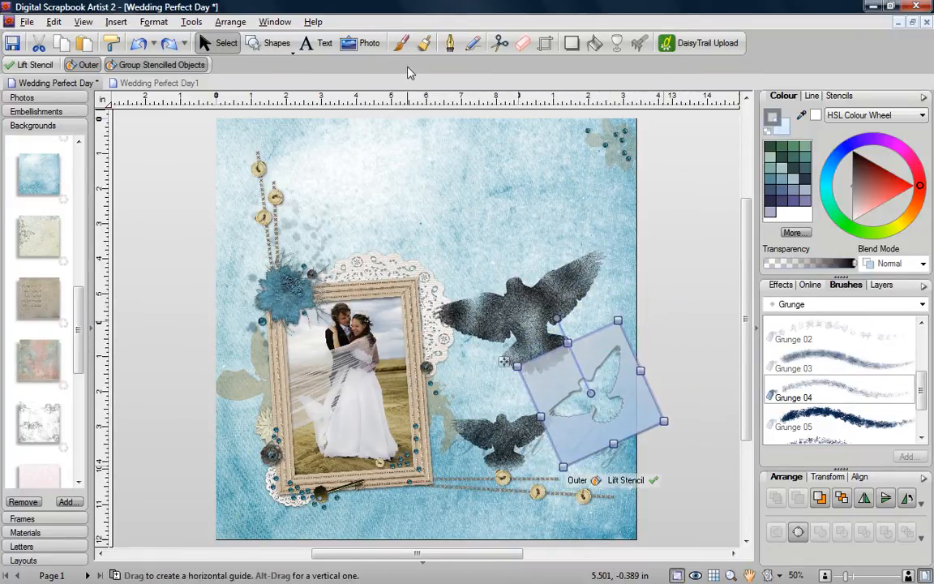
- Paint a third small dove through the stencil near the page's right edge
click(400, 43)
mouse_move(563, 405)
mouse_down()
mouse_move(596, 389)
mouse_move(536, 328)
mouse_move(519, 381)
mouse_move(454, 240)
mouse_move(410, 185)
mouse_up()
key(Escape)
- Move the stencil above the photo frame, switch it to Outer and paint around the dove's outline
click(554, 384)
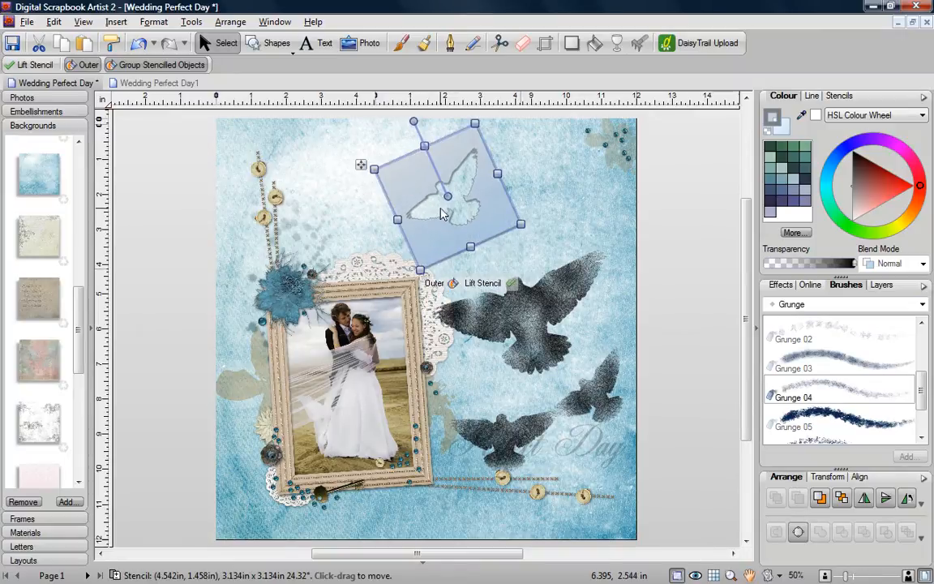
click(452, 283)
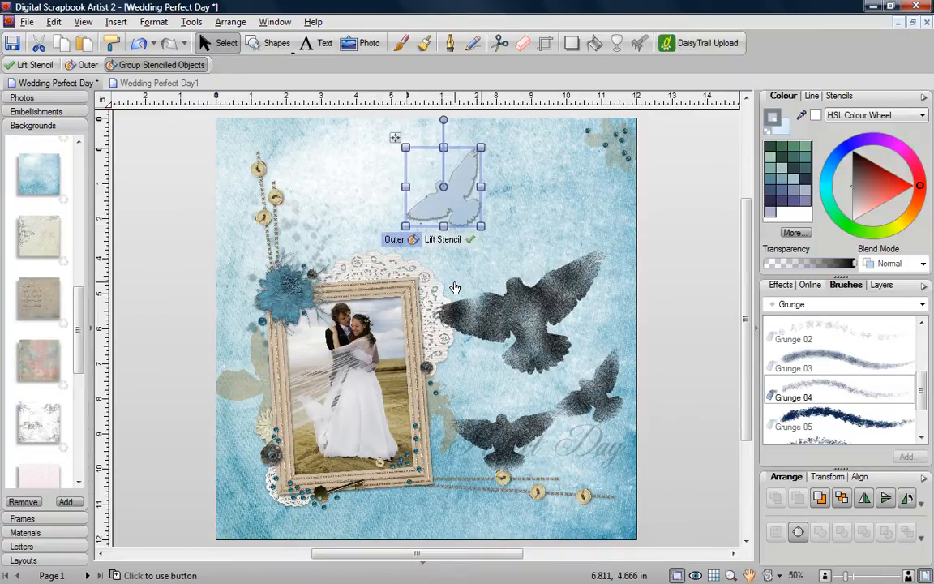
click(400, 43)
mouse_move(444, 156)
mouse_down()
mouse_move(433, 201)
mouse_move(418, 193)
mouse_move(394, 207)
mouse_move(438, 230)
mouse_move(425, 222)
mouse_move(482, 202)
mouse_move(484, 154)
mouse_move(407, 203)
mouse_move(466, 192)
mouse_move(480, 170)
mouse_move(455, 202)
mouse_up()
key(Escape)
- Lift the stencil off the page and delete the brushwork painted around the dove shape
click(446, 199)
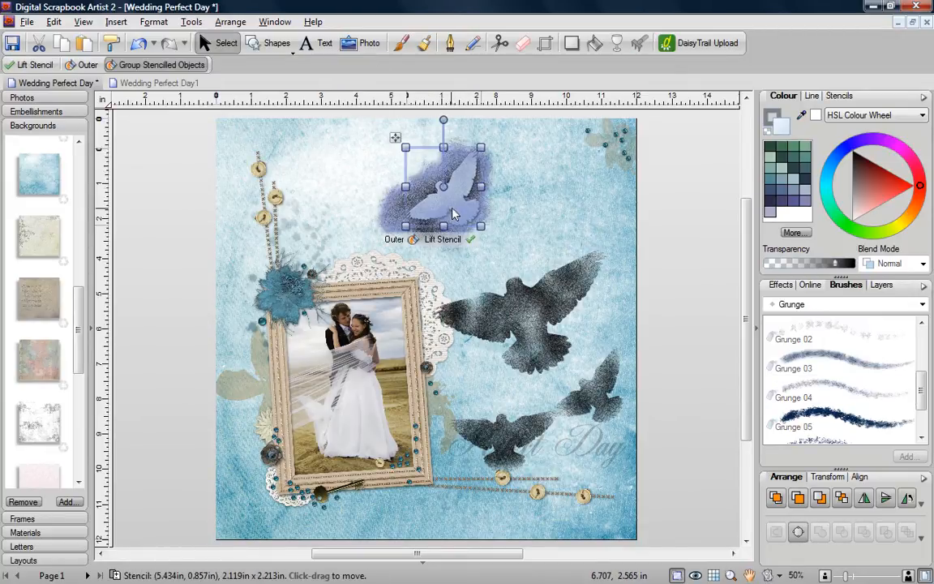
click(465, 237)
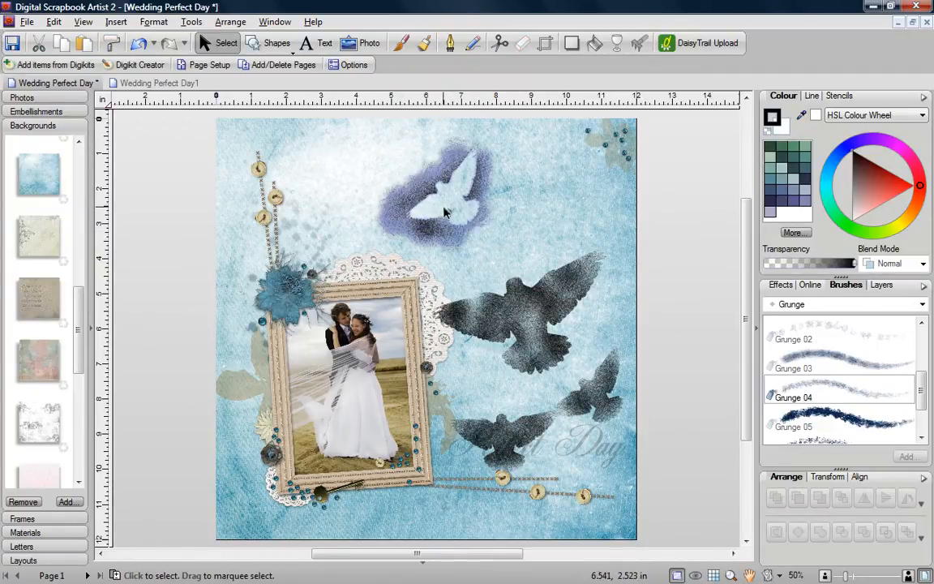
click(414, 203)
key(Delete)
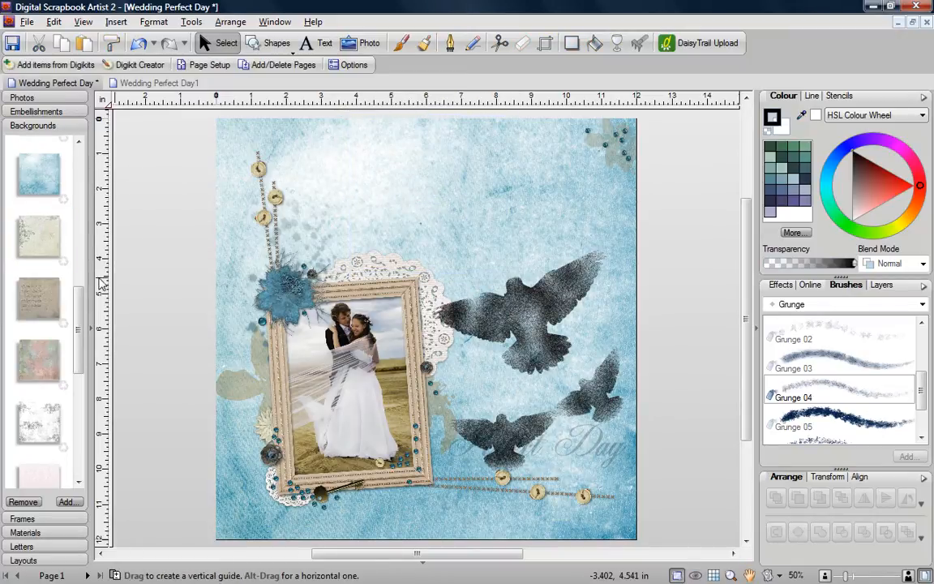
- Place the grey flower embellishment on the page above the photo frame and the large dove
drag(77, 304, 78, 379)
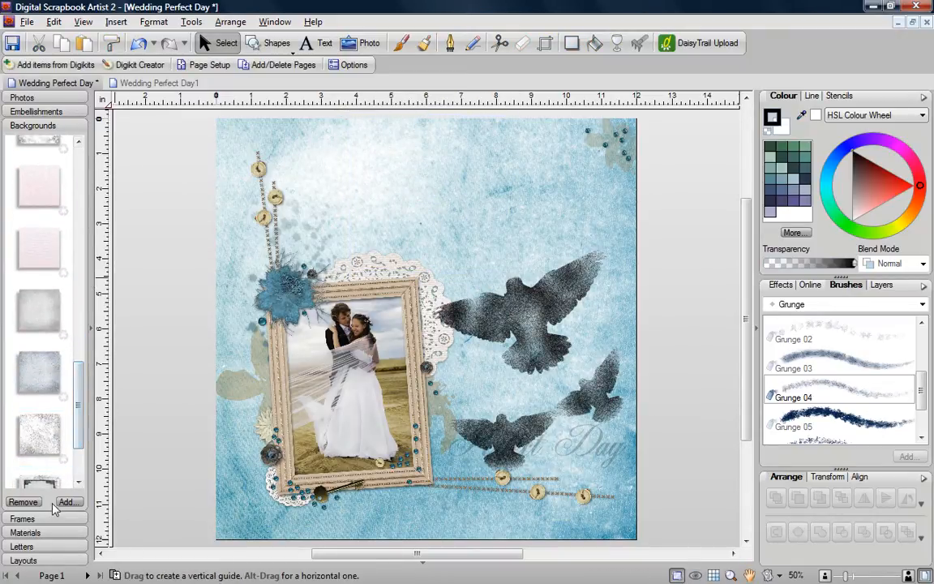
click(40, 111)
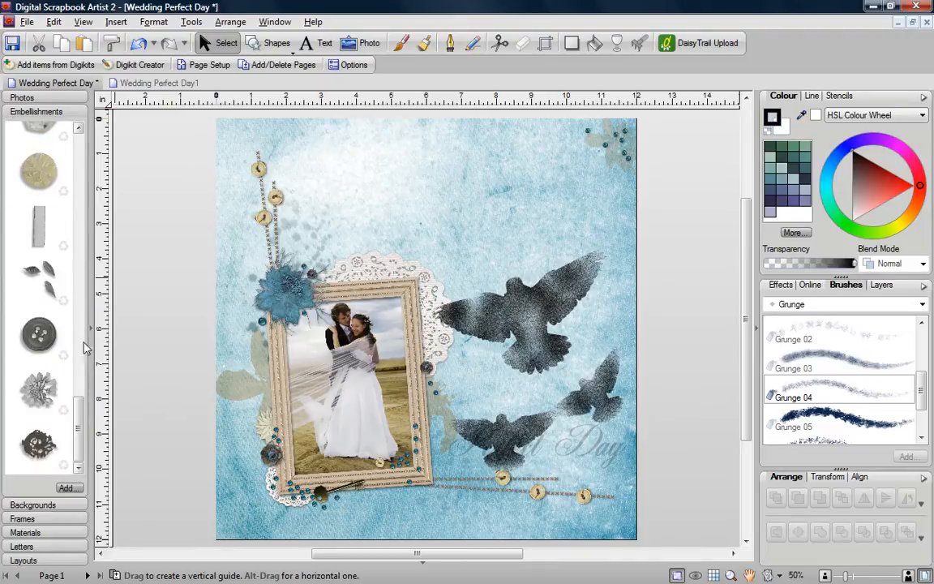
drag(81, 354, 454, 195)
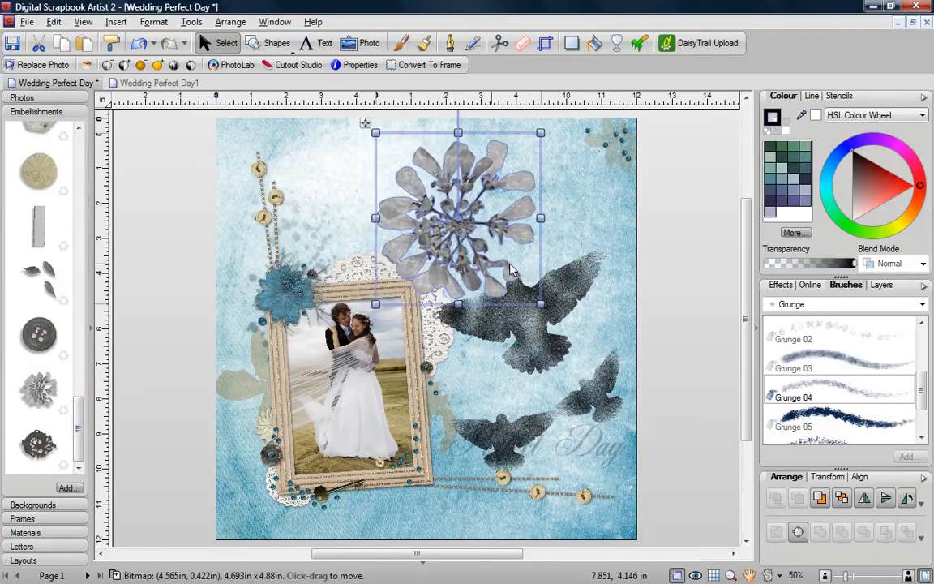
- Add the flower to the Birds stencils as a custom stencil and lay that stencil over the flower on the page
click(840, 96)
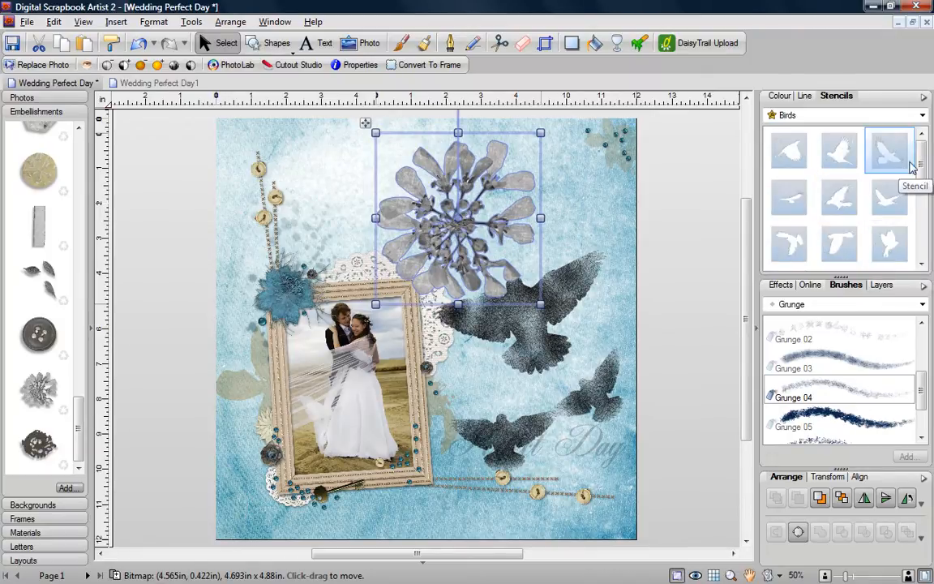
drag(923, 217, 923, 250)
drag(798, 247, 397, 203)
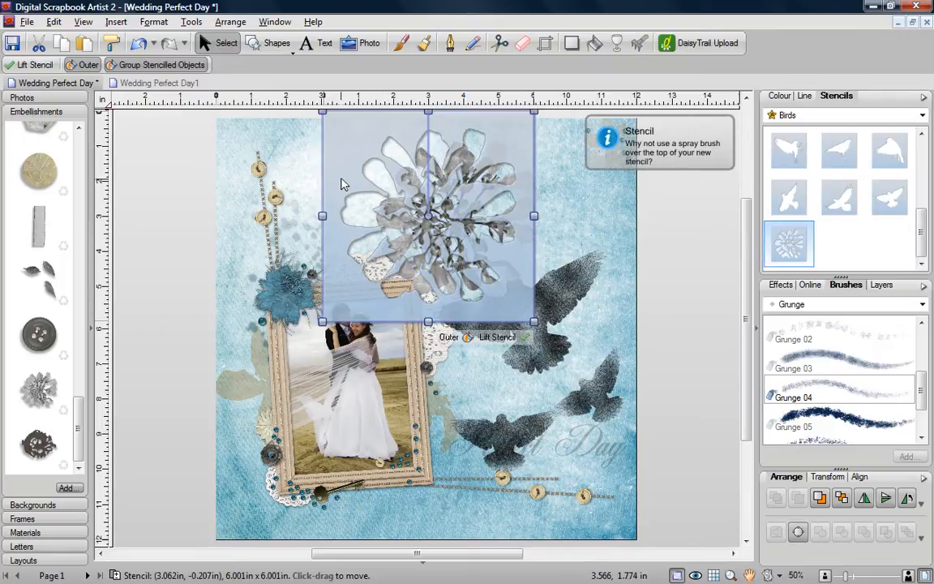
drag(344, 184, 377, 185)
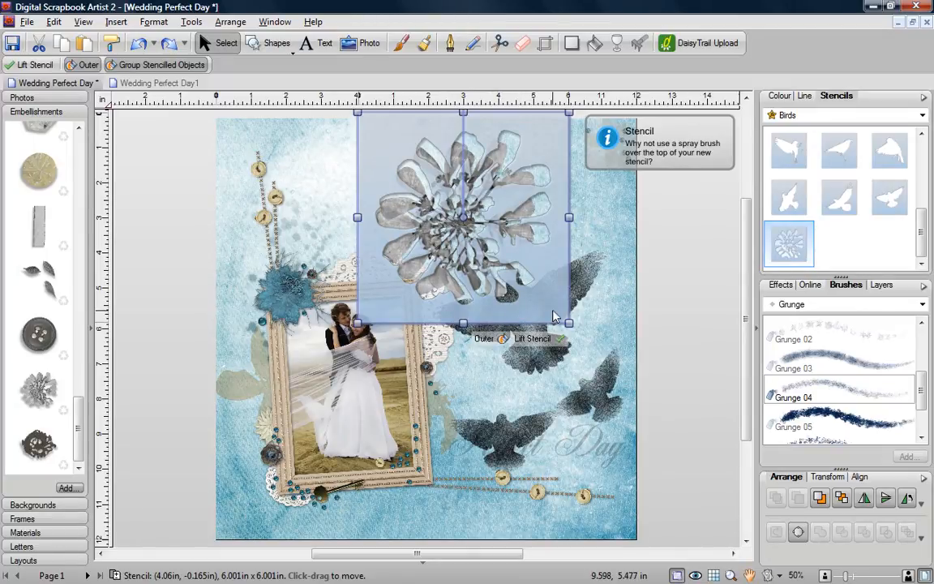
- Lift the flower stencil off the page and delete the flower embellishment
click(529, 338)
click(482, 266)
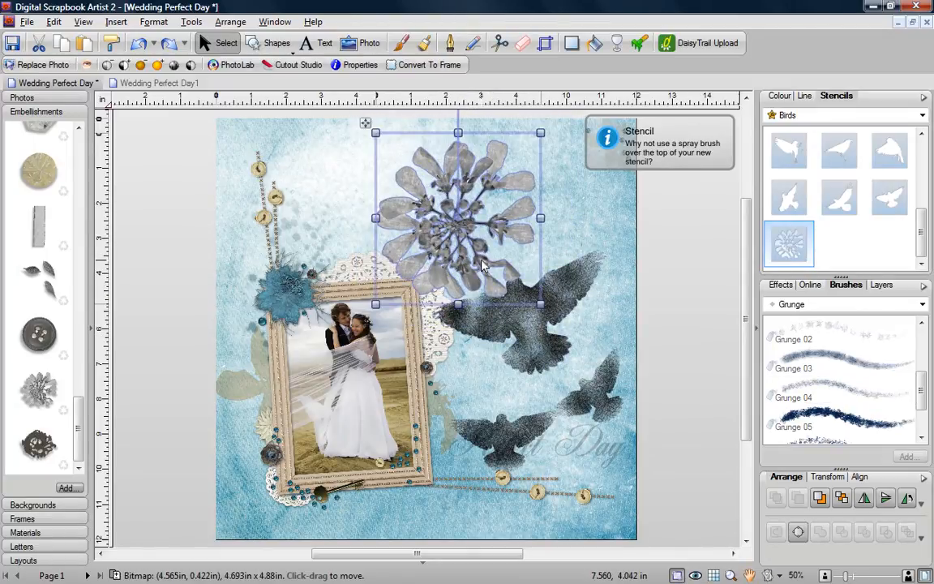
key(Delete)
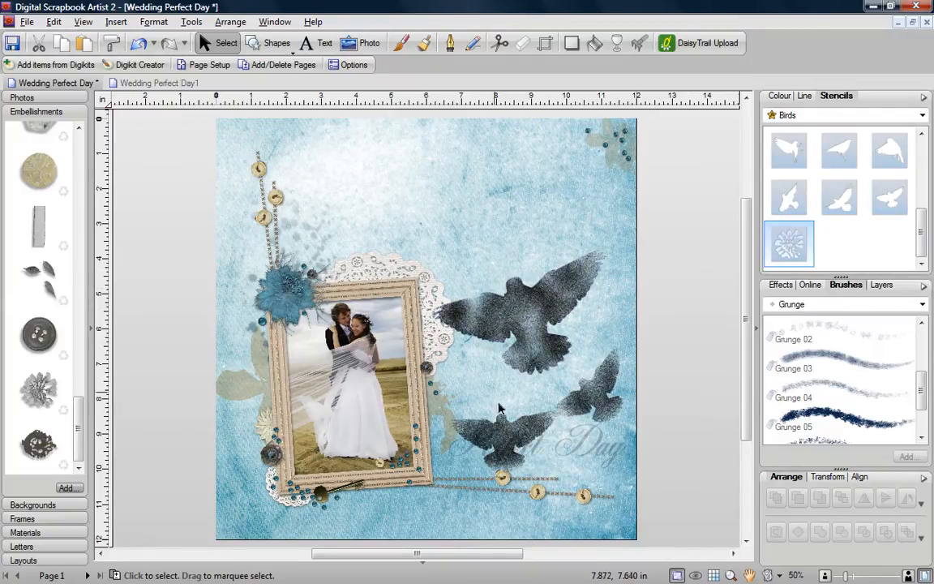
- Move the small dove beside the photo frame up so it clears the "Perfect Day" text
drag(511, 445, 512, 417)
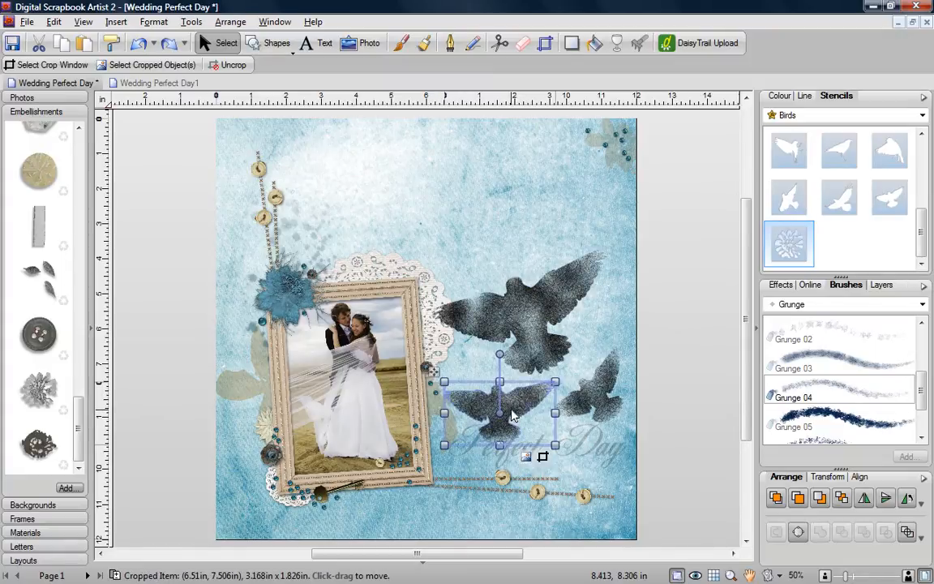
click(620, 322)
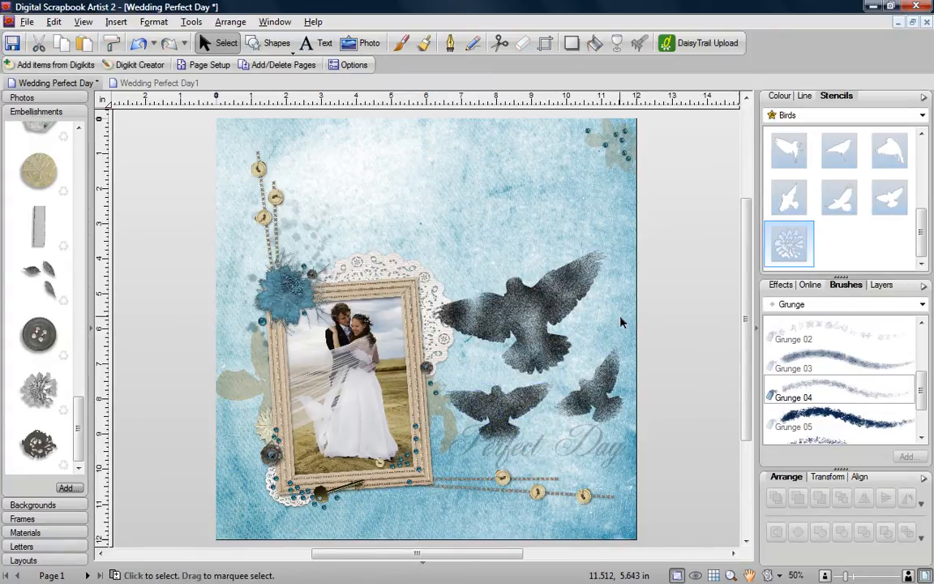
- Try the Erase and Multiply blend modes on the large dove and settle on Soft Light
click(542, 306)
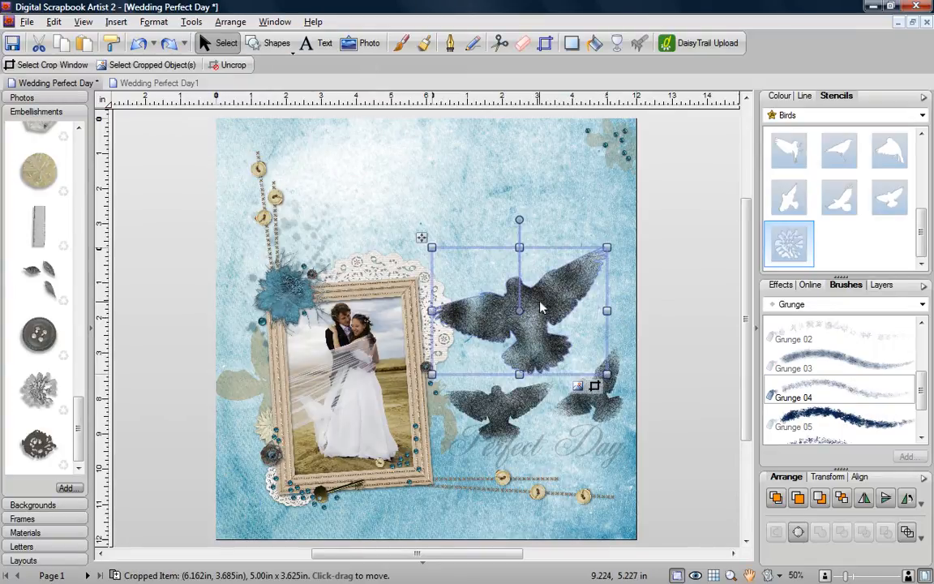
click(778, 97)
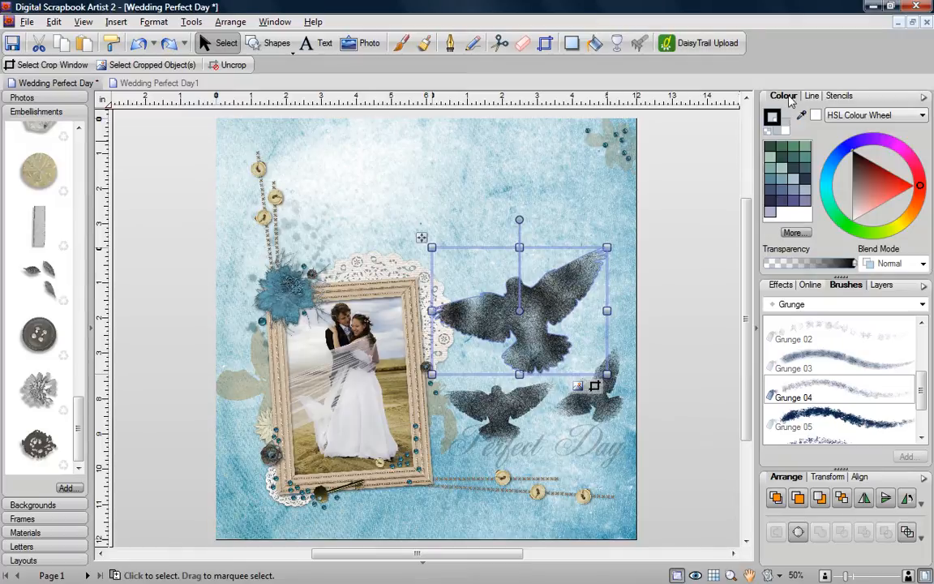
click(922, 264)
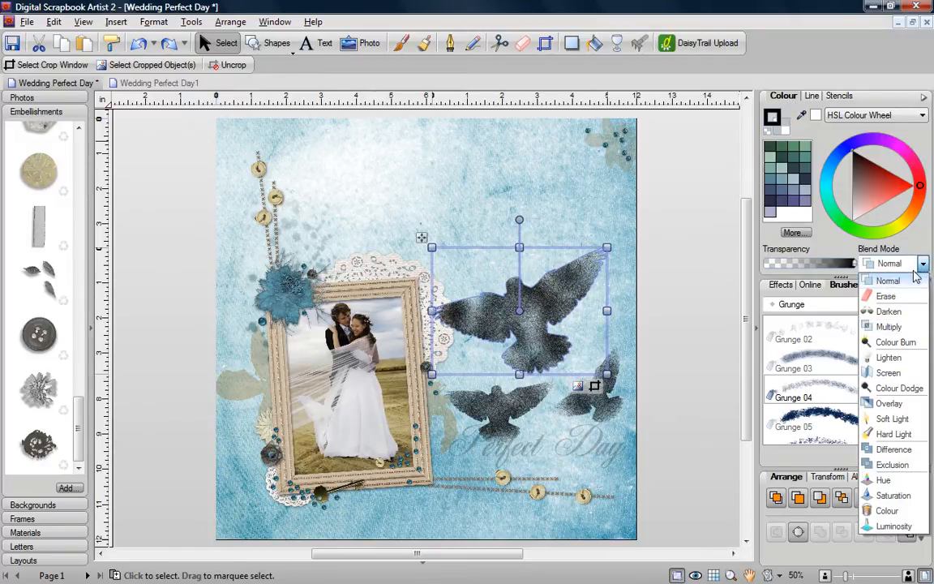
click(907, 297)
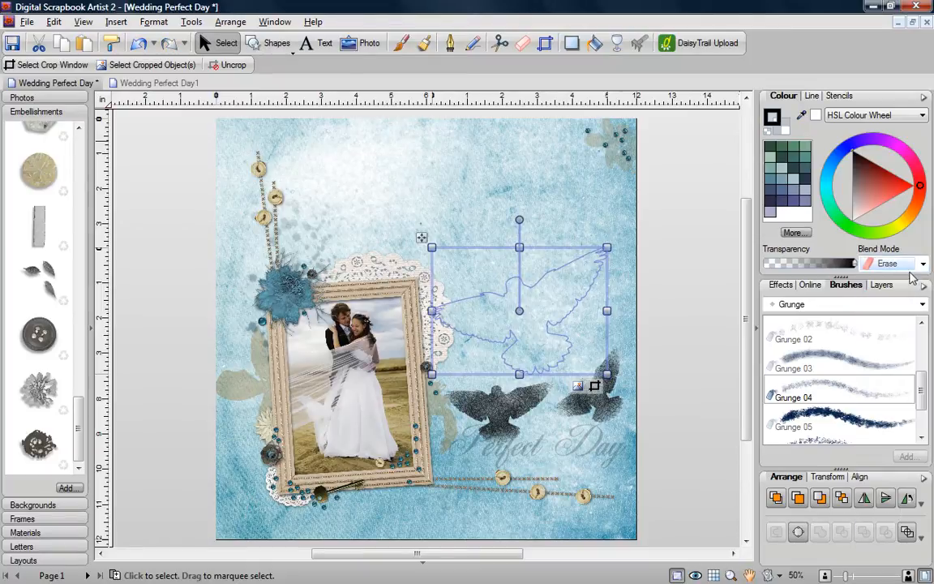
click(922, 265)
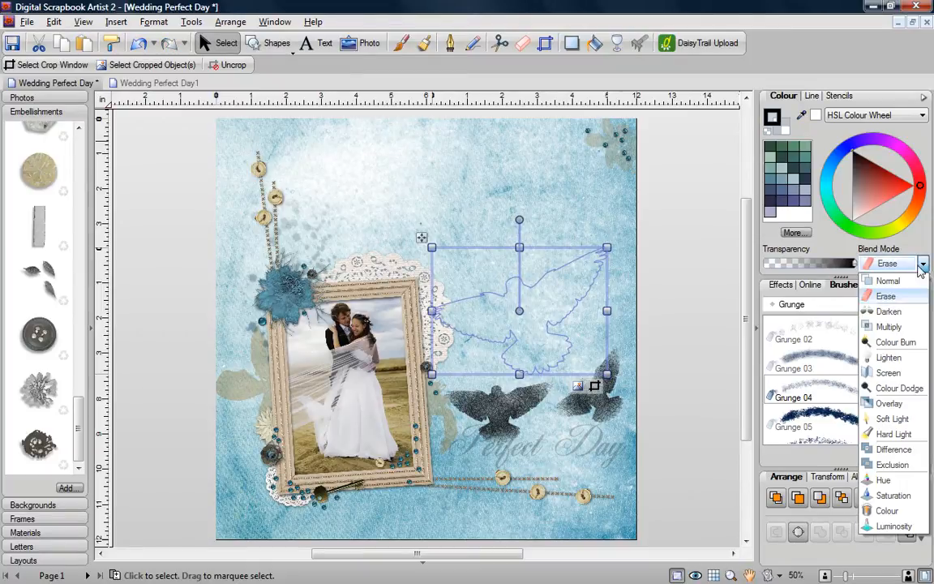
click(896, 327)
click(922, 264)
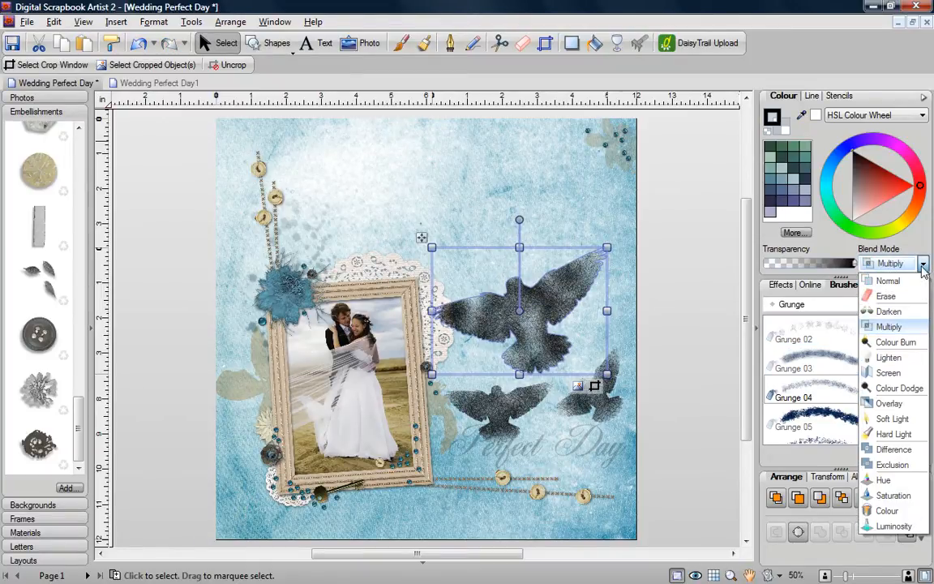
click(894, 419)
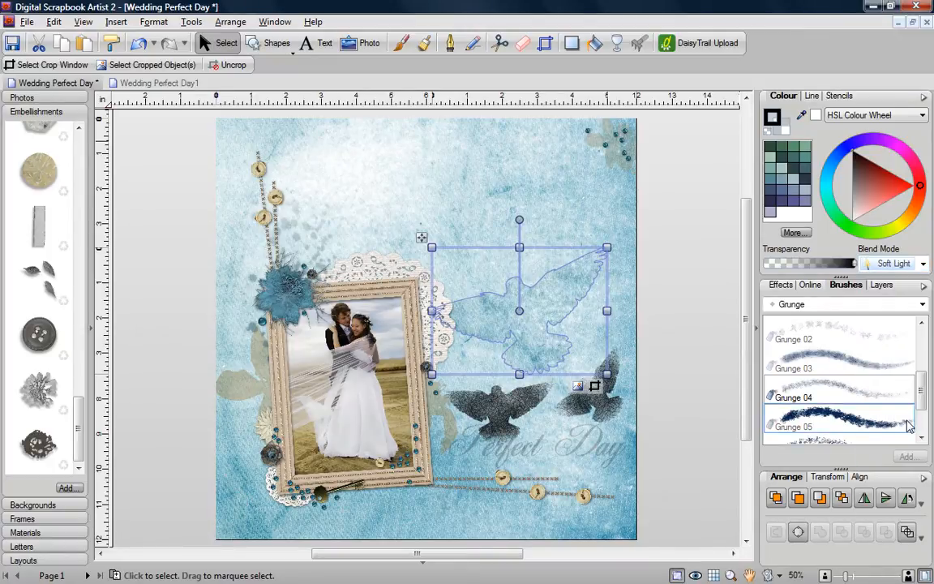
click(682, 390)
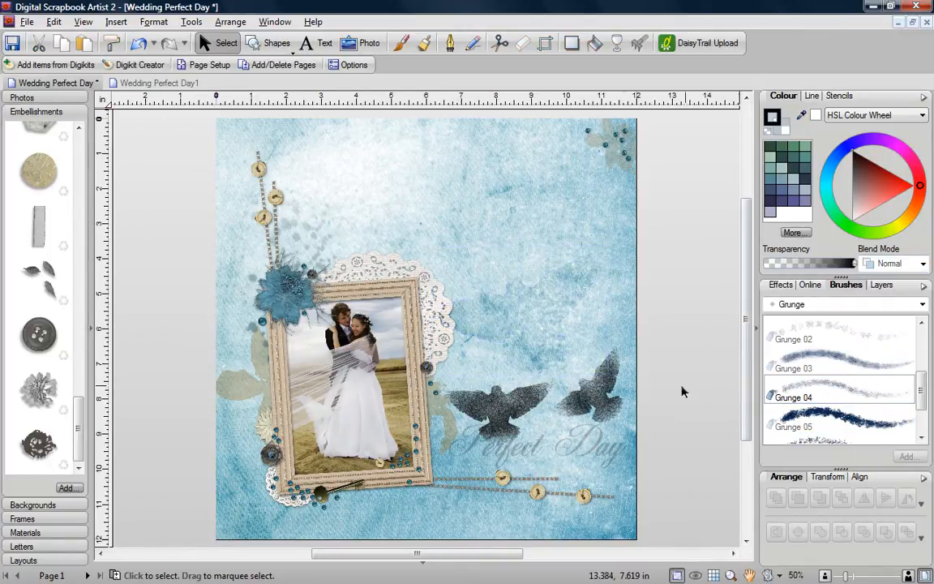
- Set the blend mode of both small doves to Soft Light
click(596, 405)
click(923, 264)
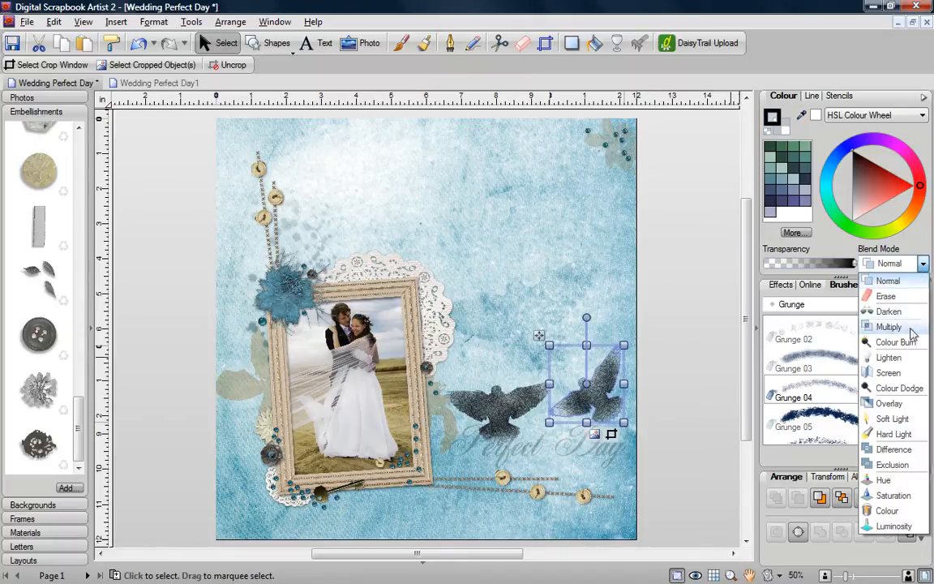
click(891, 419)
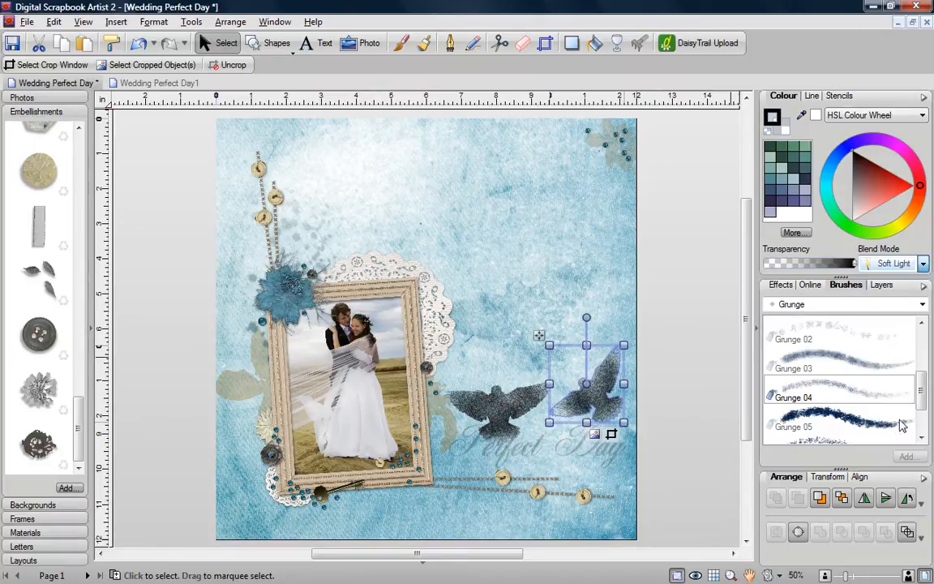
click(525, 414)
click(923, 263)
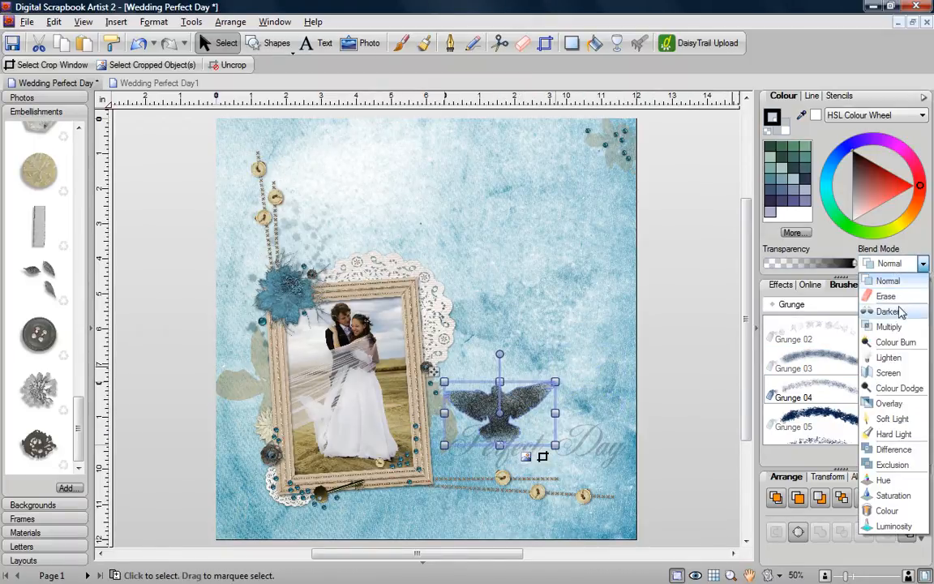
click(892, 418)
click(708, 389)
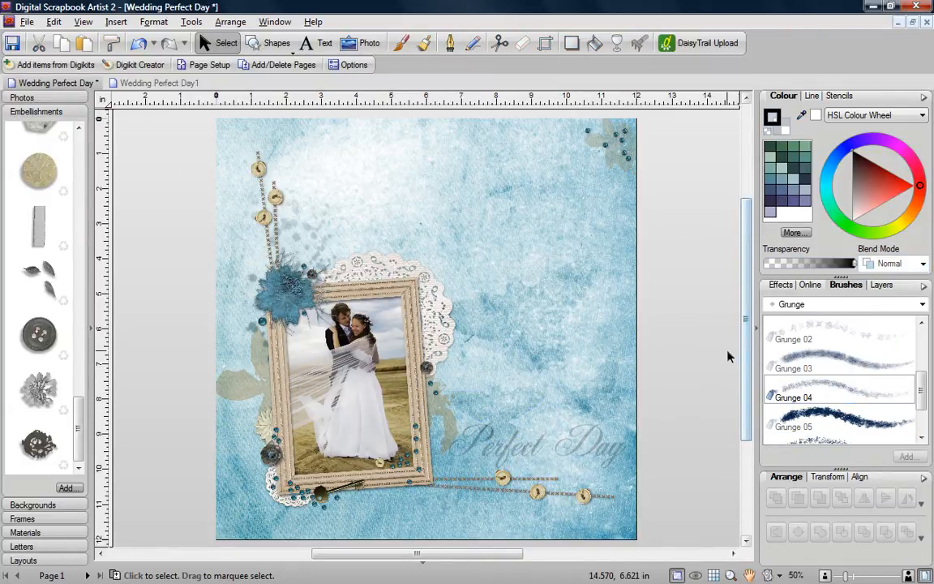
- Hide Layer 1, then unlock the Background layer and make it the active layer
click(878, 285)
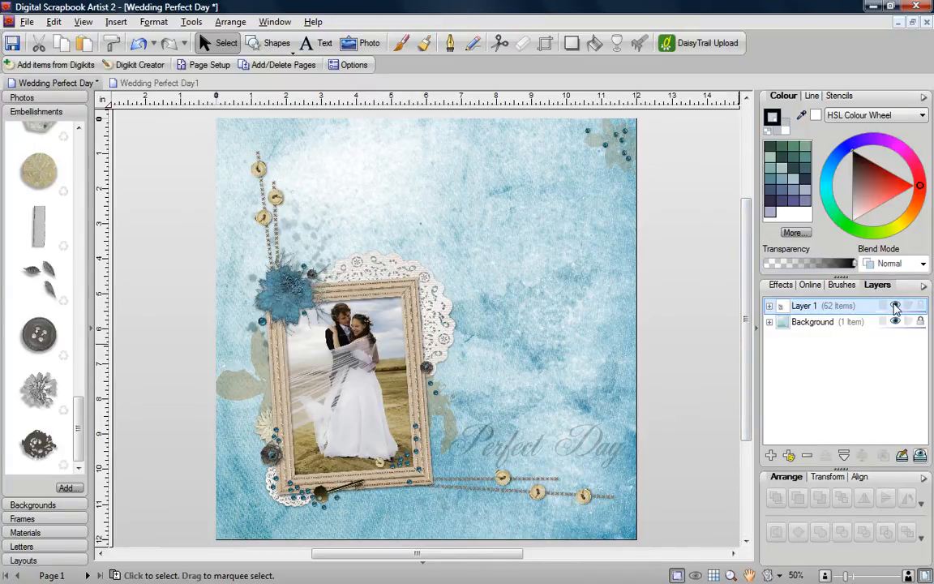
click(895, 307)
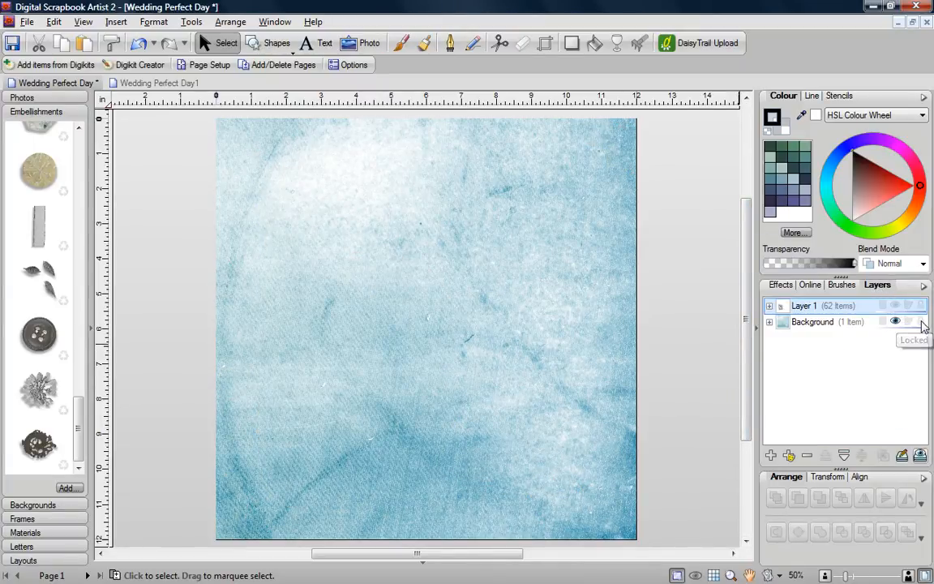
click(813, 325)
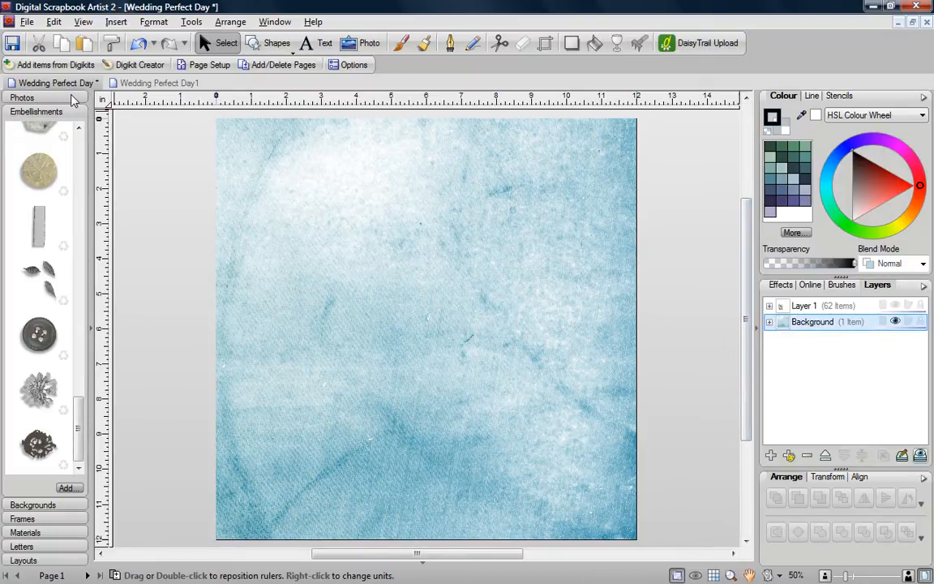
- Place the black-and-white running couple photo on the upper part of the page and enlarge it to about 10.9 by 7.3 in
click(36, 97)
drag(45, 132, 395, 239)
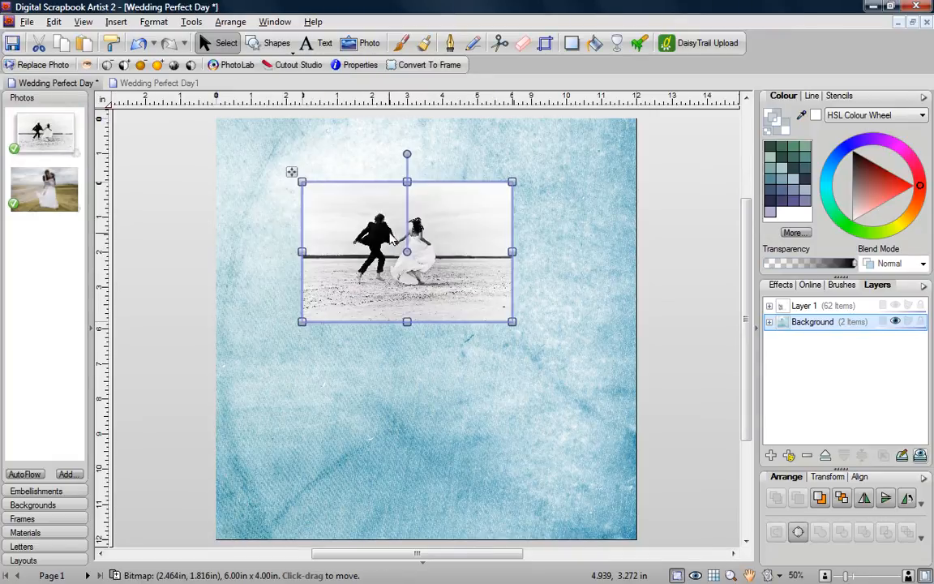
drag(512, 322, 650, 414)
drag(557, 364, 614, 388)
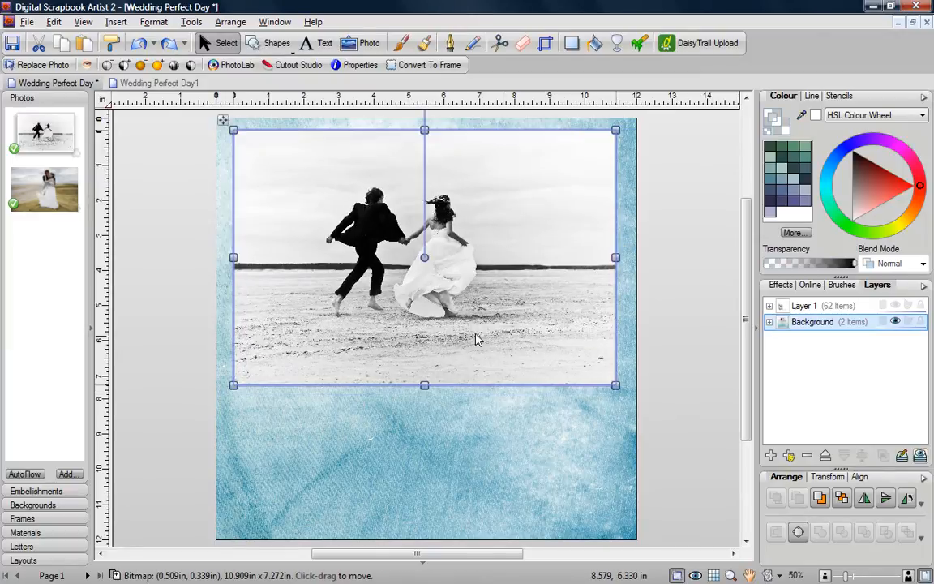
- Apply an Ellipse transparency to the running couple photo and widen its opaque centre so only the edges fade out
click(616, 43)
click(98, 64)
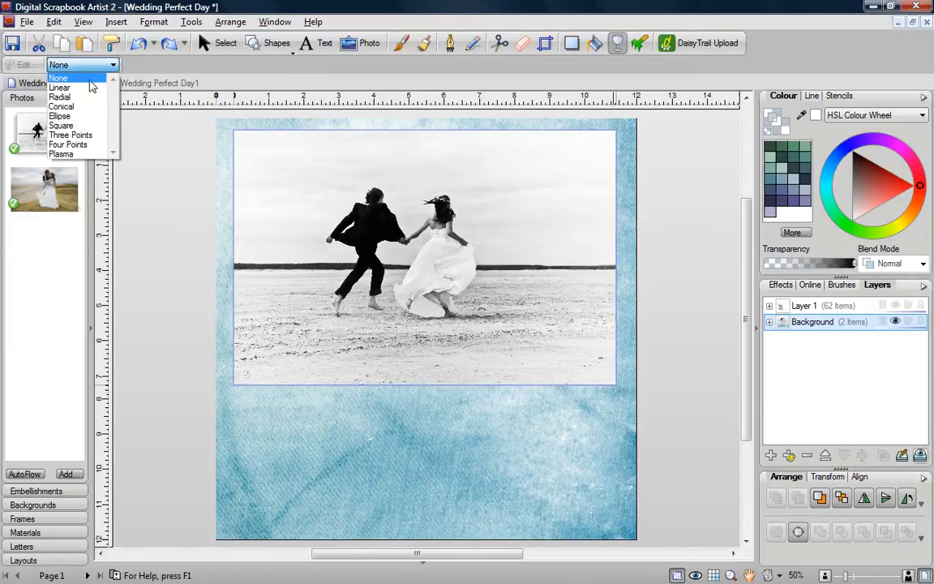
click(81, 122)
click(424, 249)
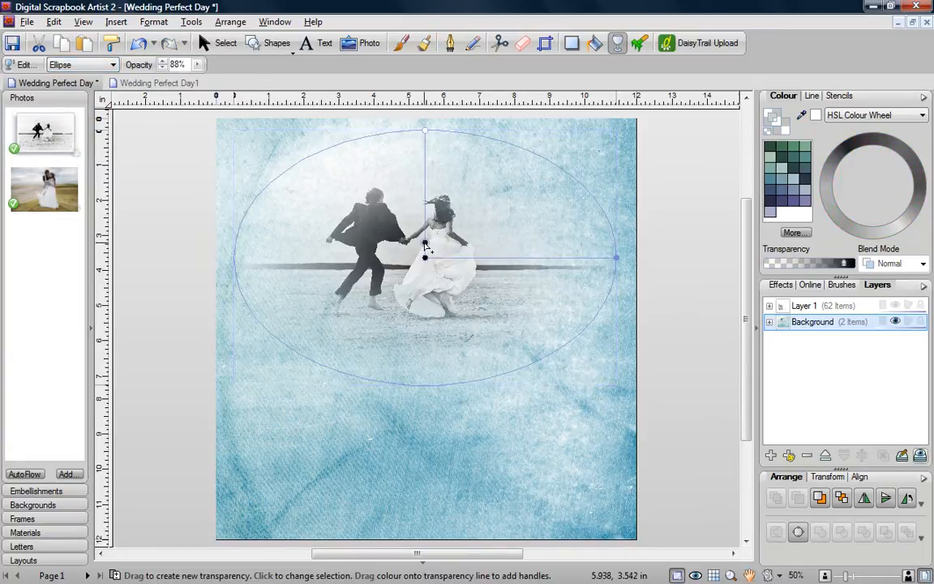
drag(425, 248, 426, 177)
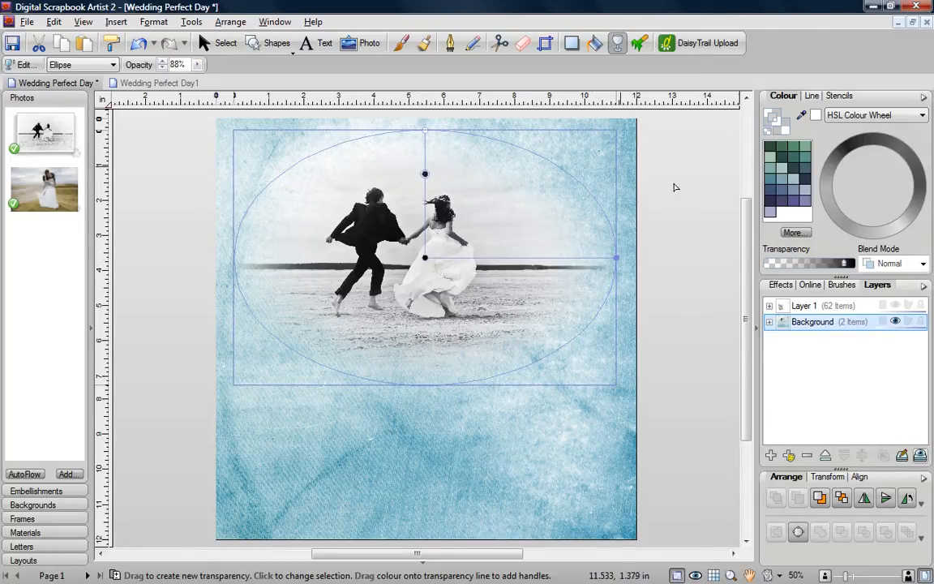
key(Escape)
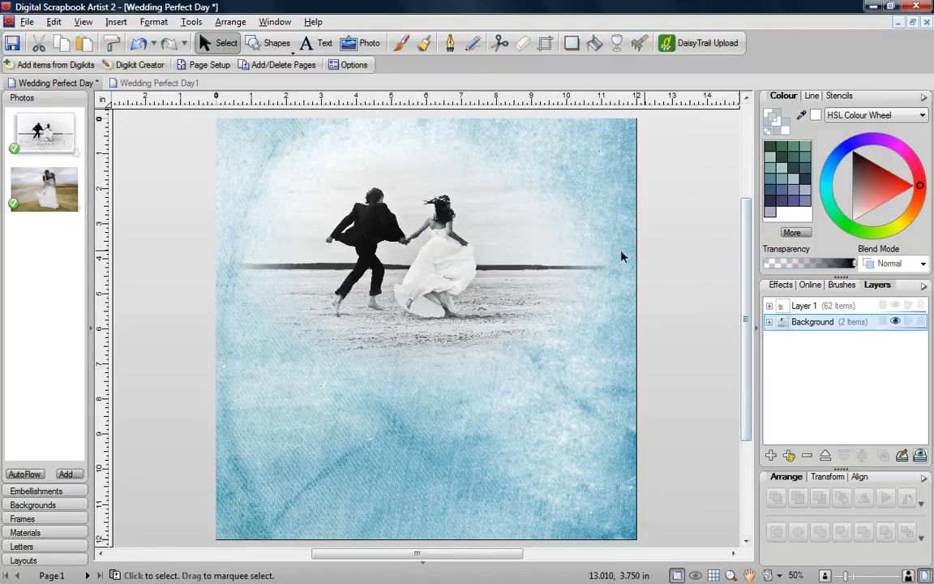
- Try the Multiply and Screen blend modes on the running couple photo, and settle on Overlay
click(592, 254)
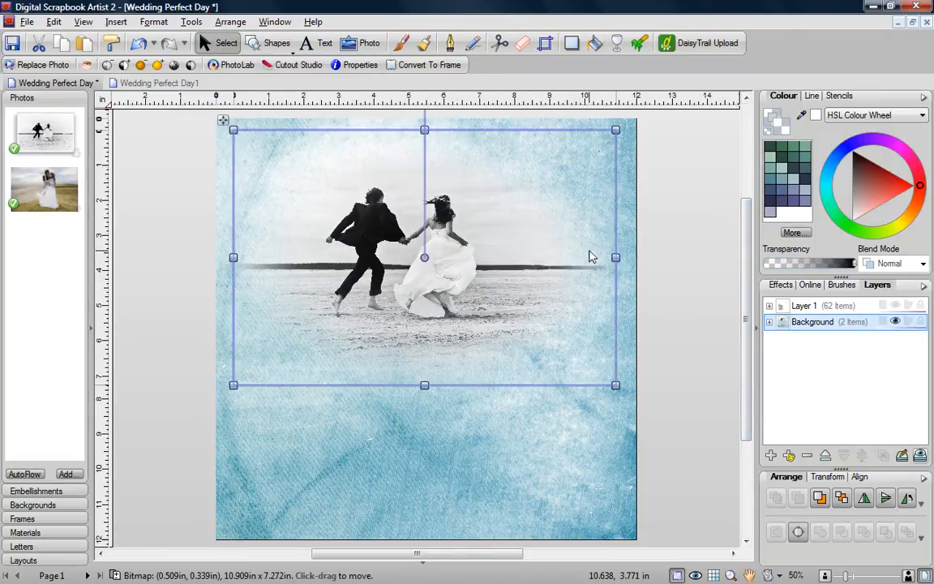
click(906, 268)
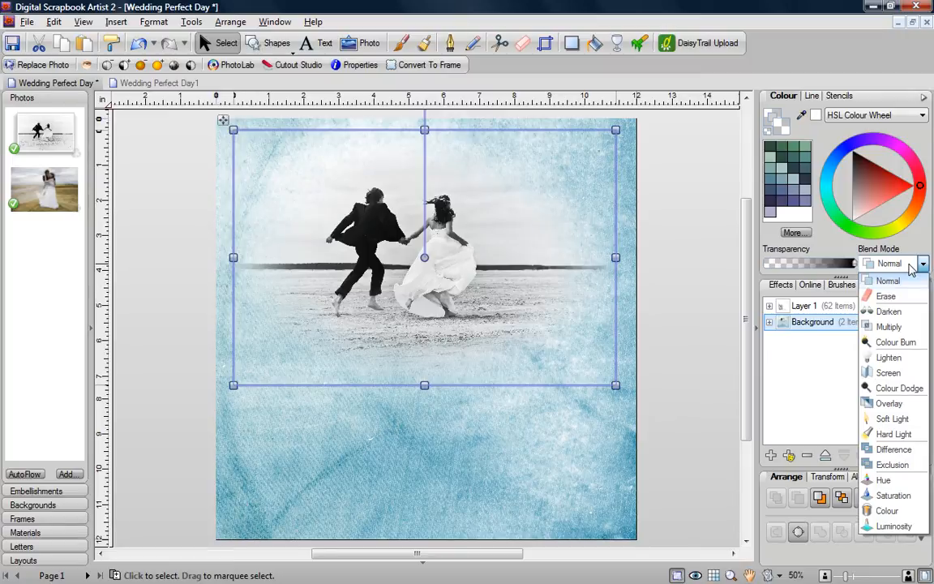
click(884, 326)
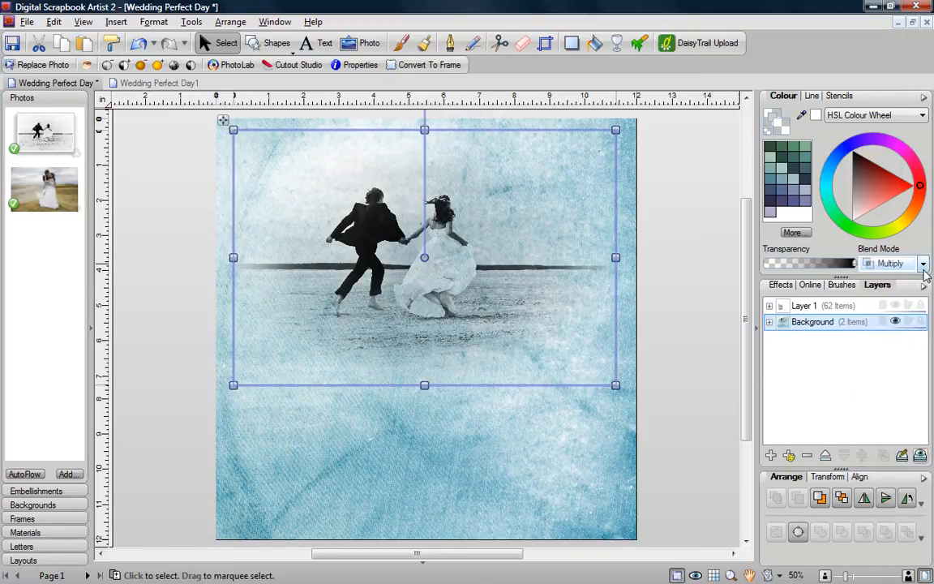
scroll(919, 266, down, 1)
scroll(917, 266, down, 2)
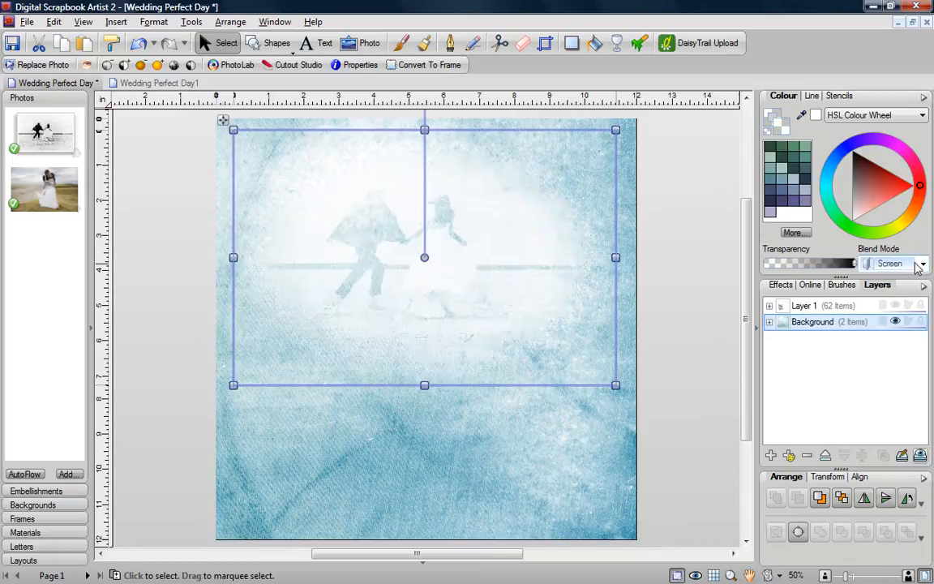
scroll(917, 268, down, 1)
scroll(917, 268, down, 1)
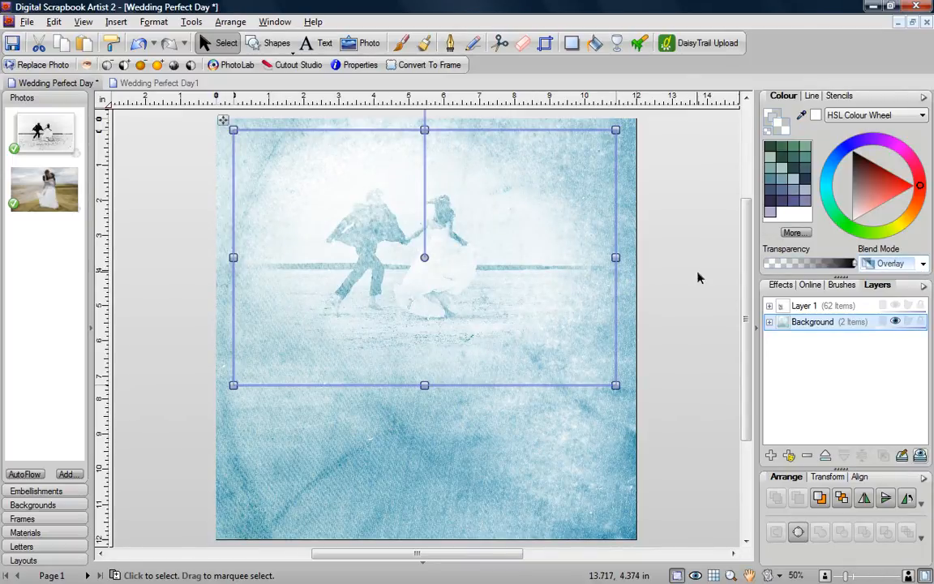
click(674, 279)
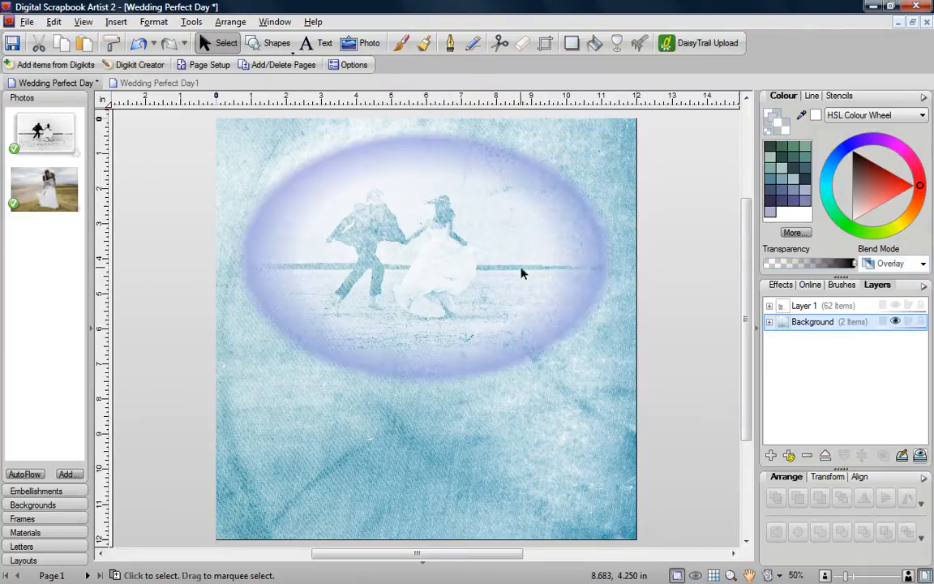
- Rotate the running couple photo about 10° clockwise and enlarge it to about 13.2 by 8.8 in, running past the page's right edge
click(521, 271)
scroll(438, 134, up, 1)
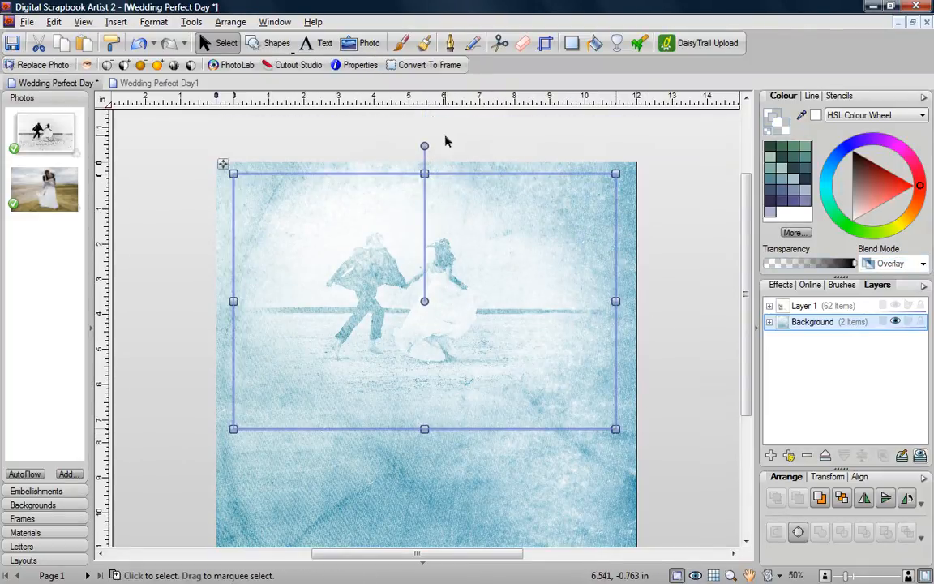
drag(423, 146, 450, 147)
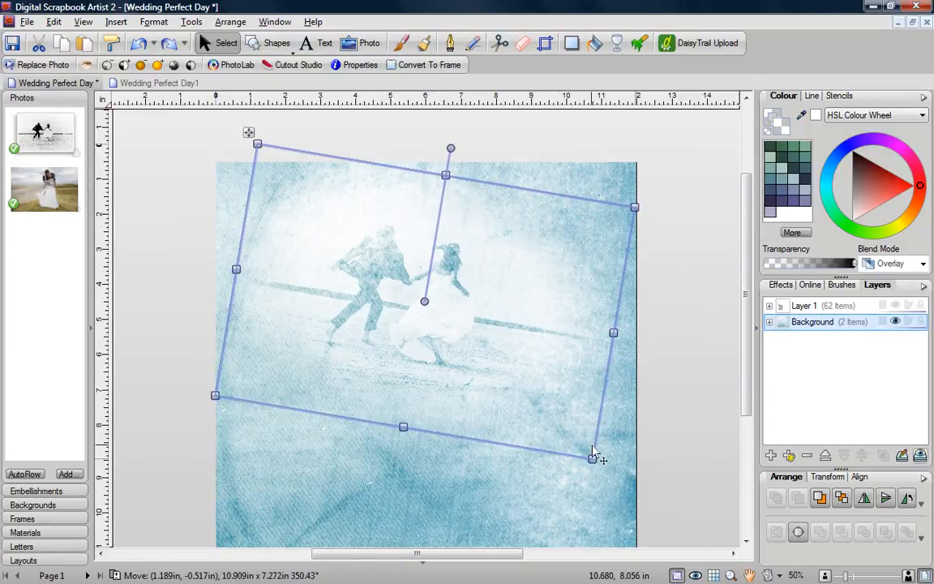
drag(592, 455, 690, 523)
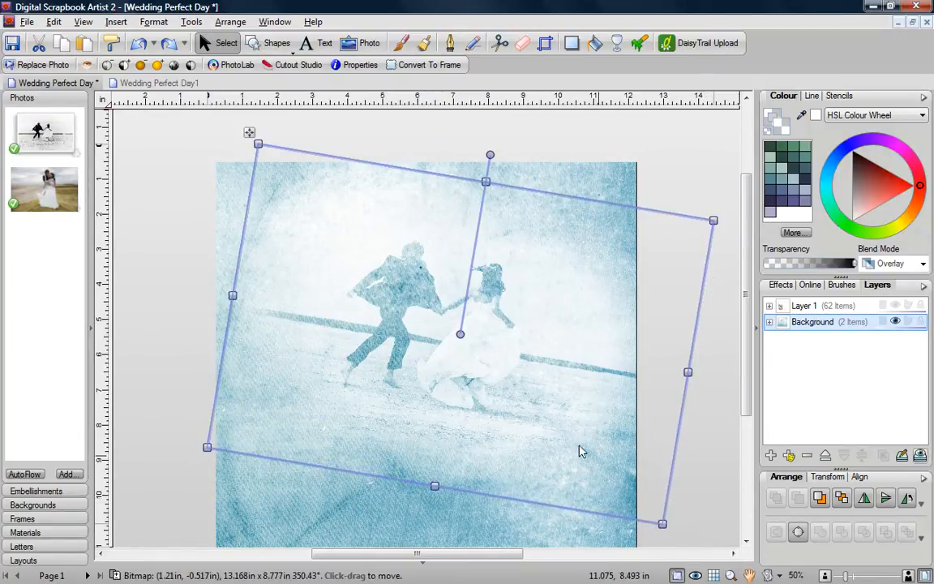
click(698, 371)
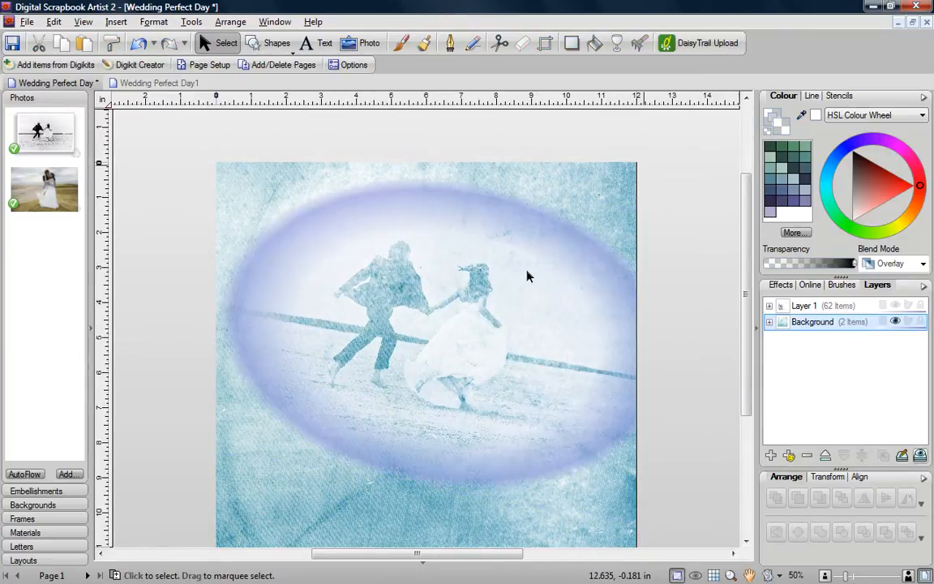
scroll(616, 348, down, 1)
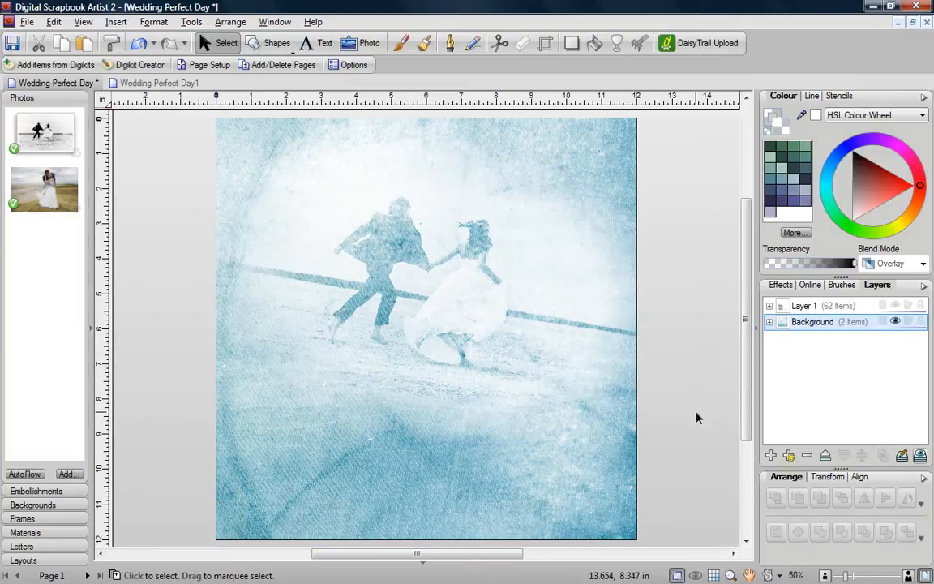
- Show Layer 1 again, lock the Background layer and make Layer 1 the active layer
click(896, 307)
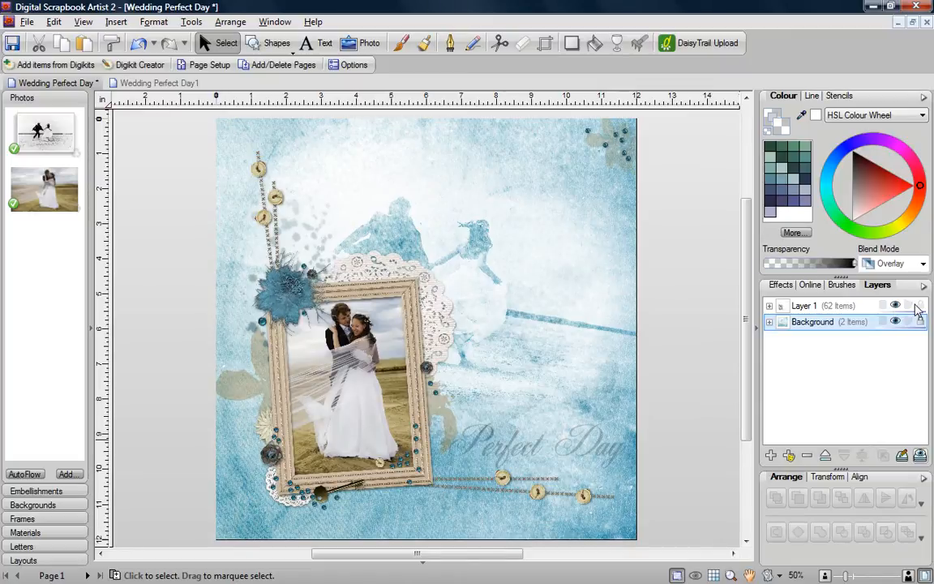
click(850, 308)
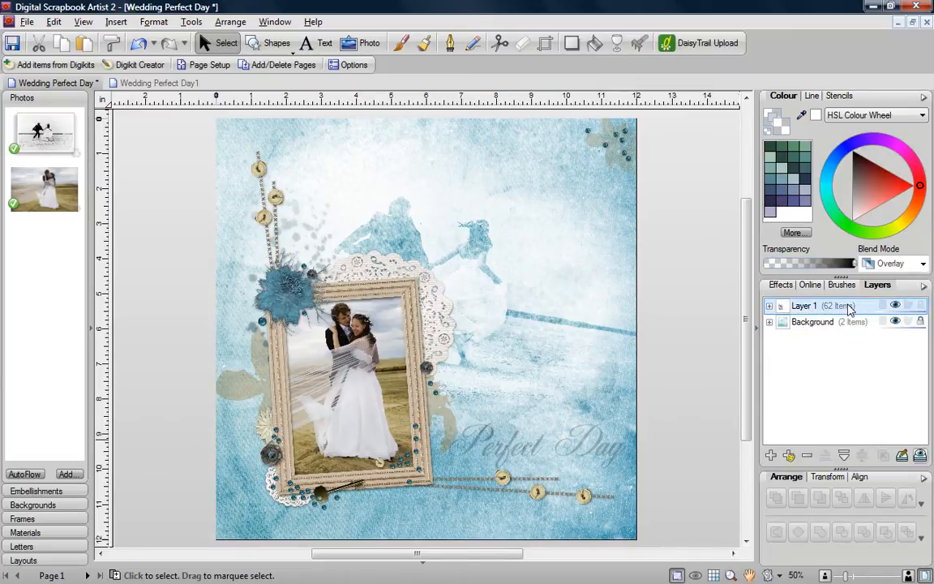